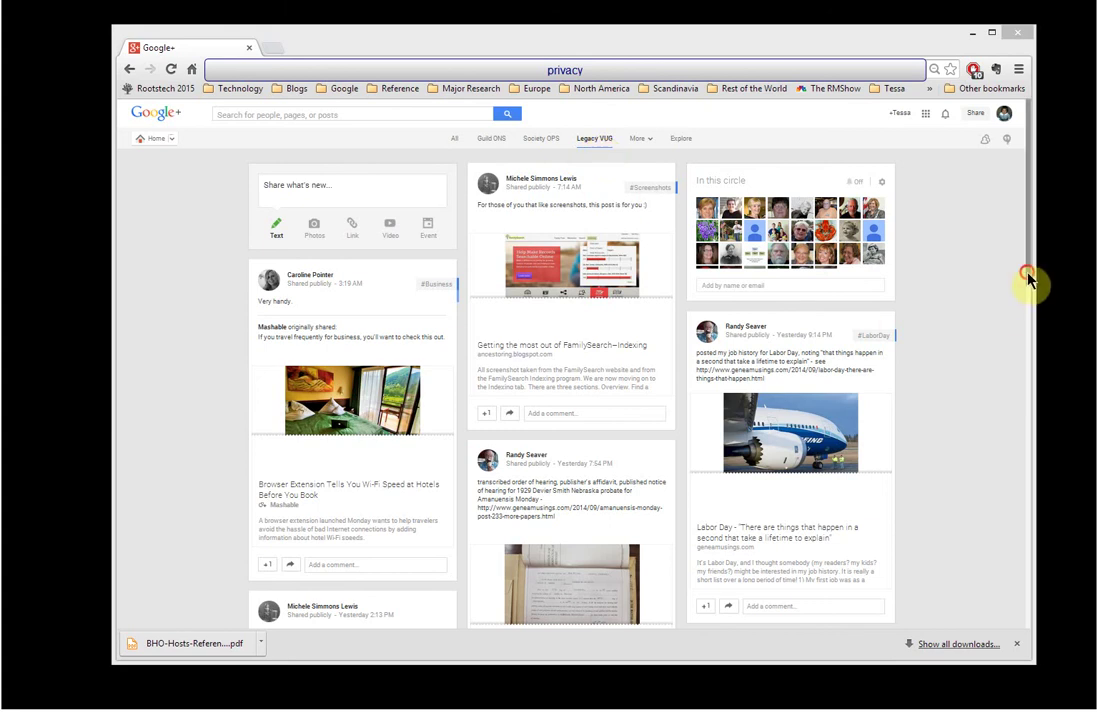
Open the Legacy Virtual Users' Group Community from the list of moderated communities
{"action": "scroll", "coordinate": [1031, 300], "scroll_direction": "down", "scroll_amount": 1}
{"action": "left_click_drag", "start_coordinate": [1031, 318], "coordinate": [1034, 343]}
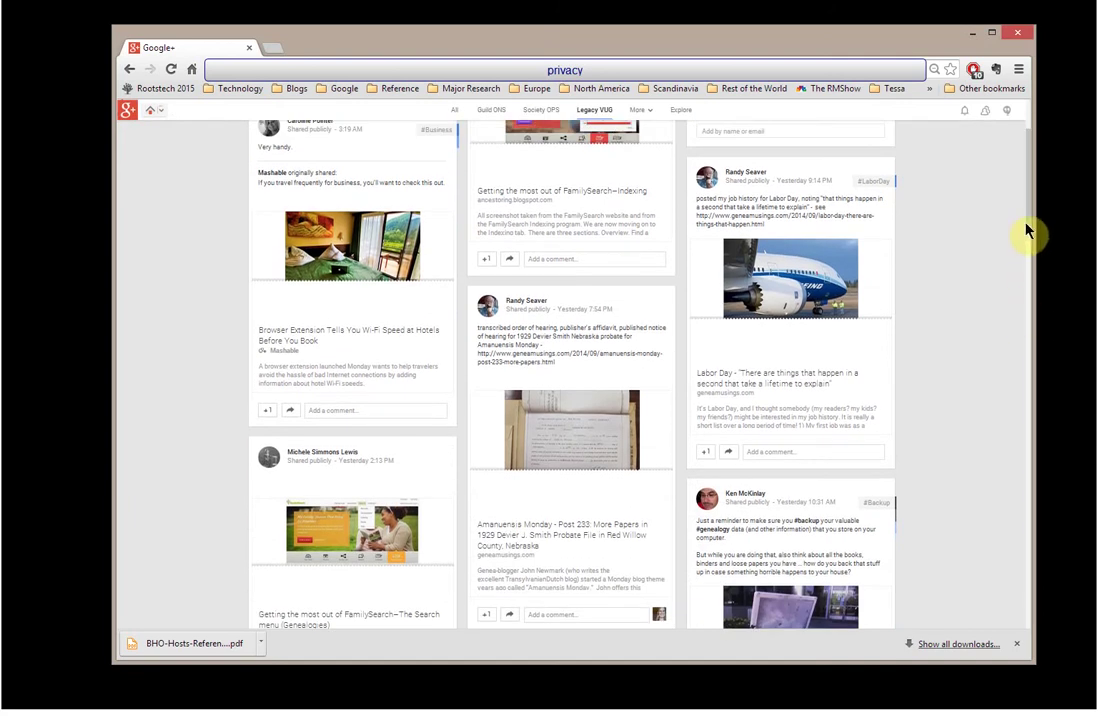
{"action": "left_click_drag", "start_coordinate": [1025, 226], "coordinate": [1025, 191]}
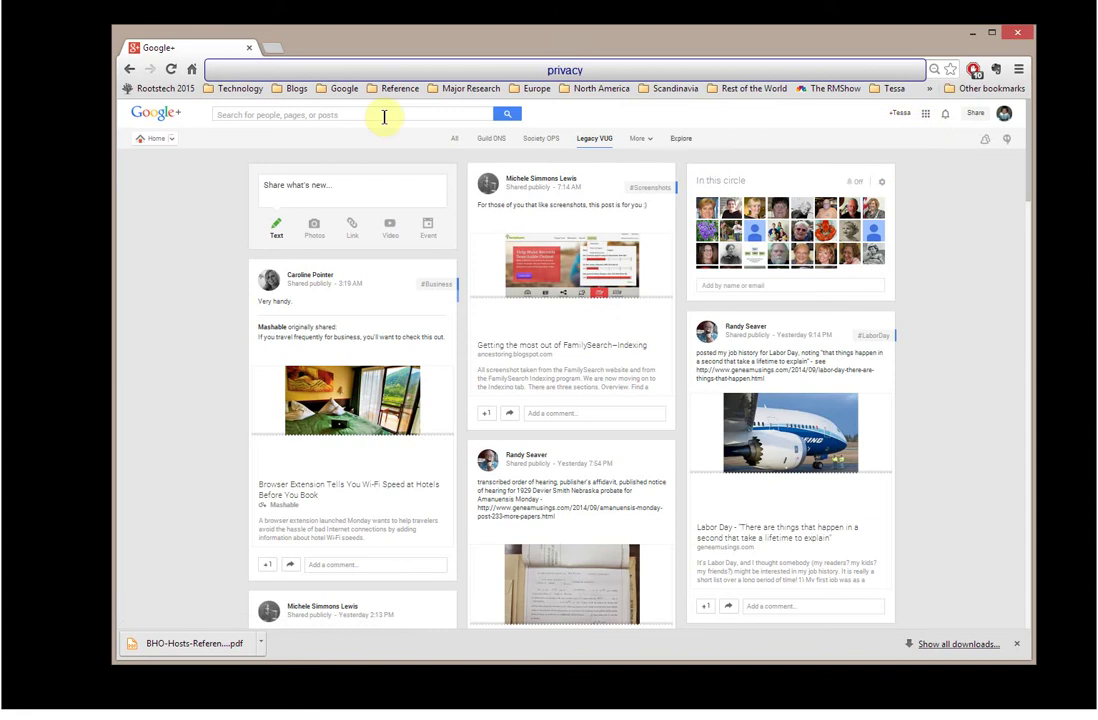
{"action": "mouse_move", "coordinate": [163, 147]}
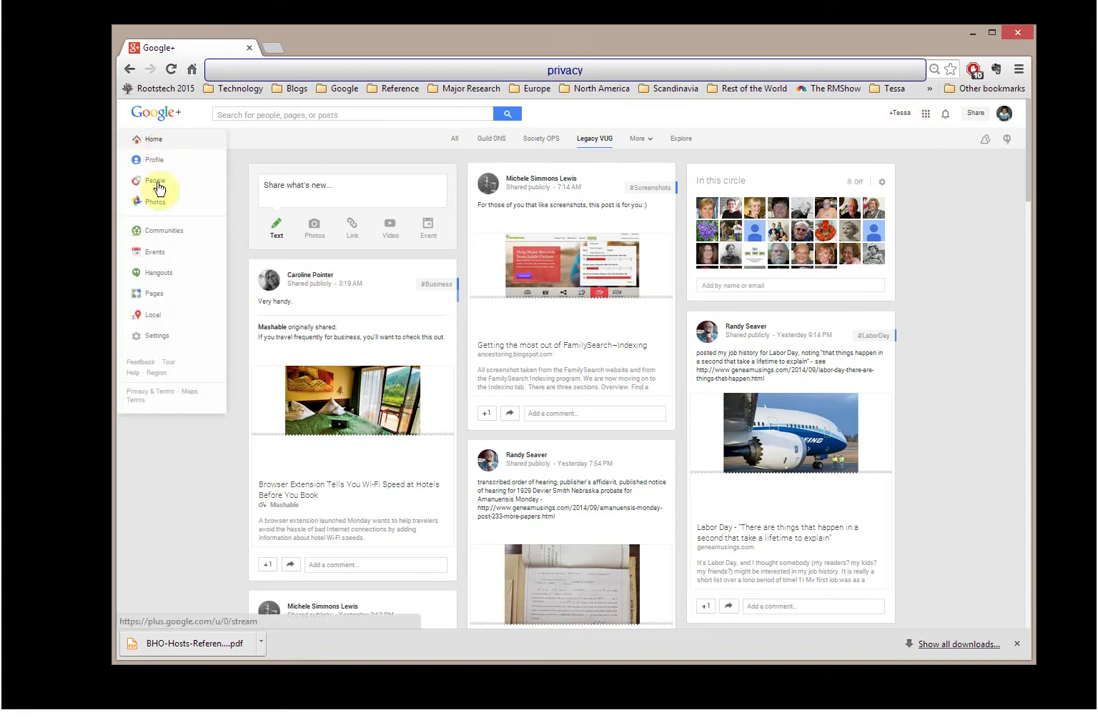
{"action": "left_click", "coordinate": [159, 235]}
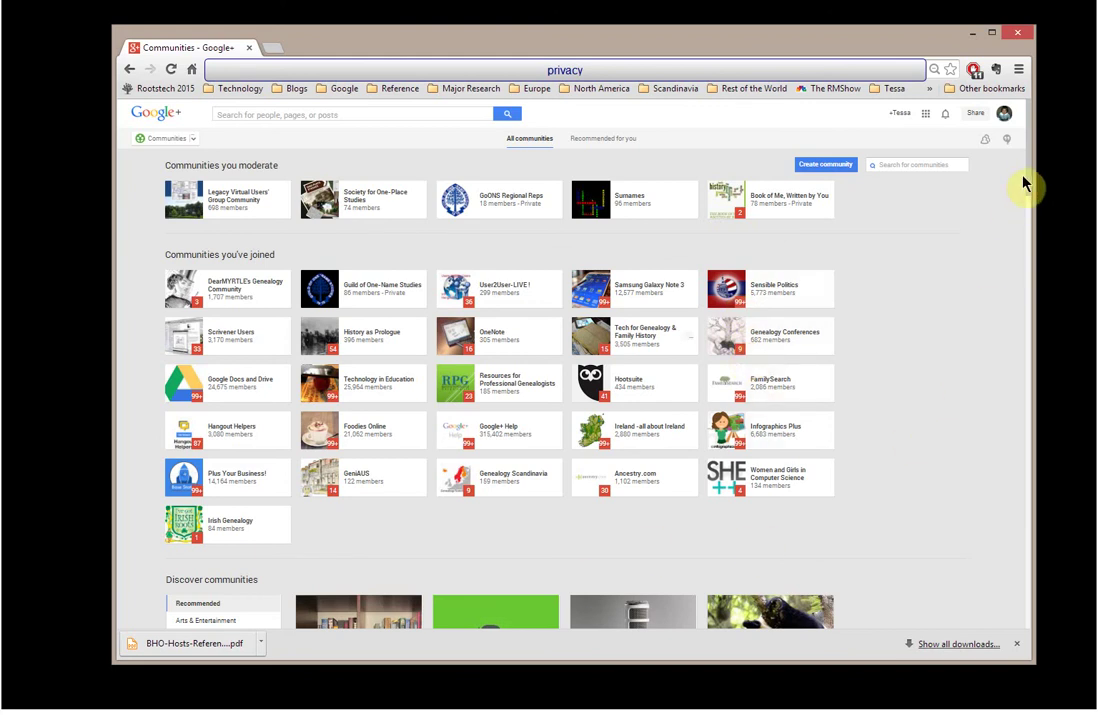
{"action": "left_click_drag", "start_coordinate": [1027, 184], "coordinate": [1029, 148]}
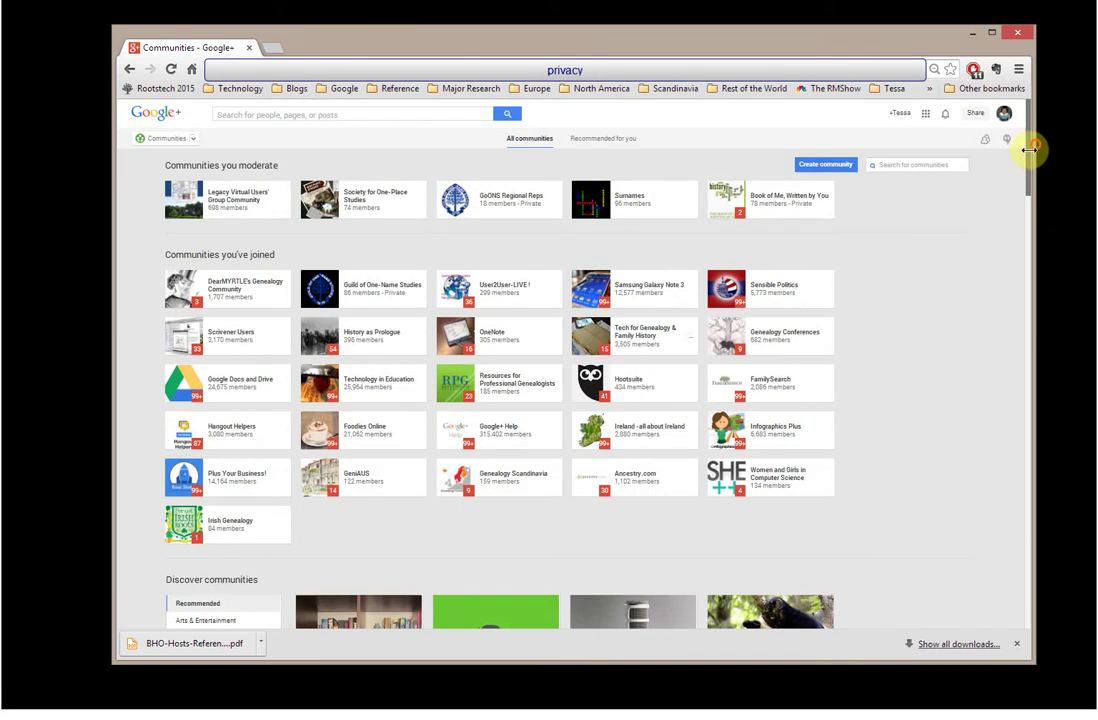
{"action": "left_click", "coordinate": [254, 203]}
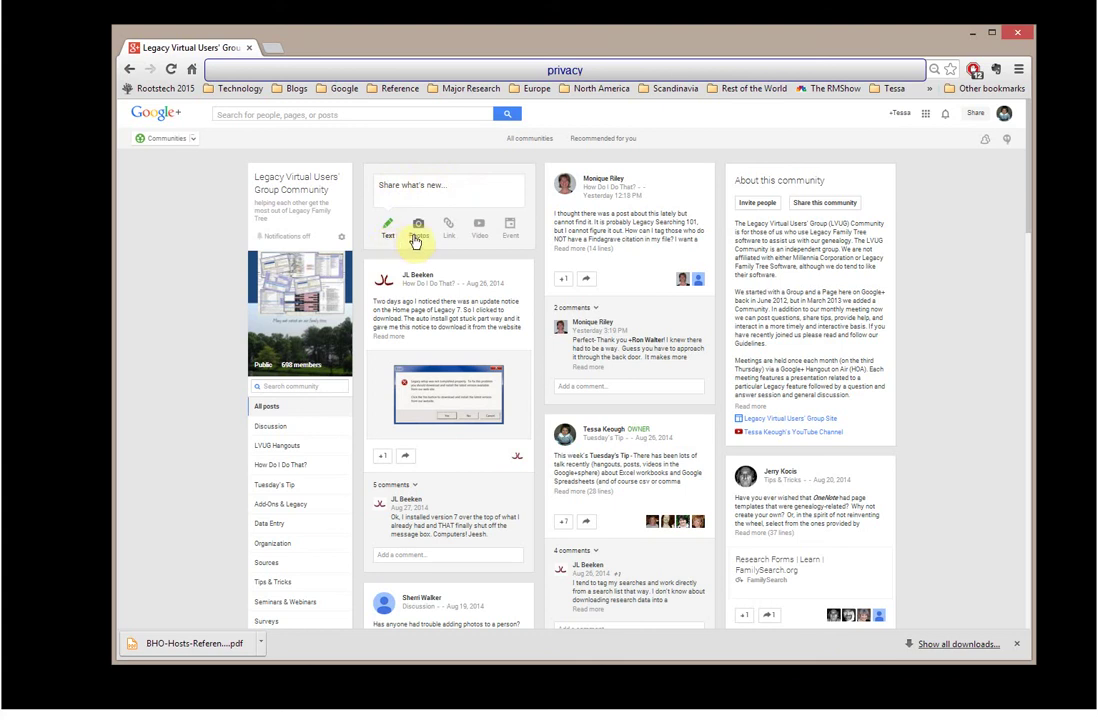
Examine the attachment and category options for a new community post, then discard the empty post
{"action": "left_click", "coordinate": [393, 185]}
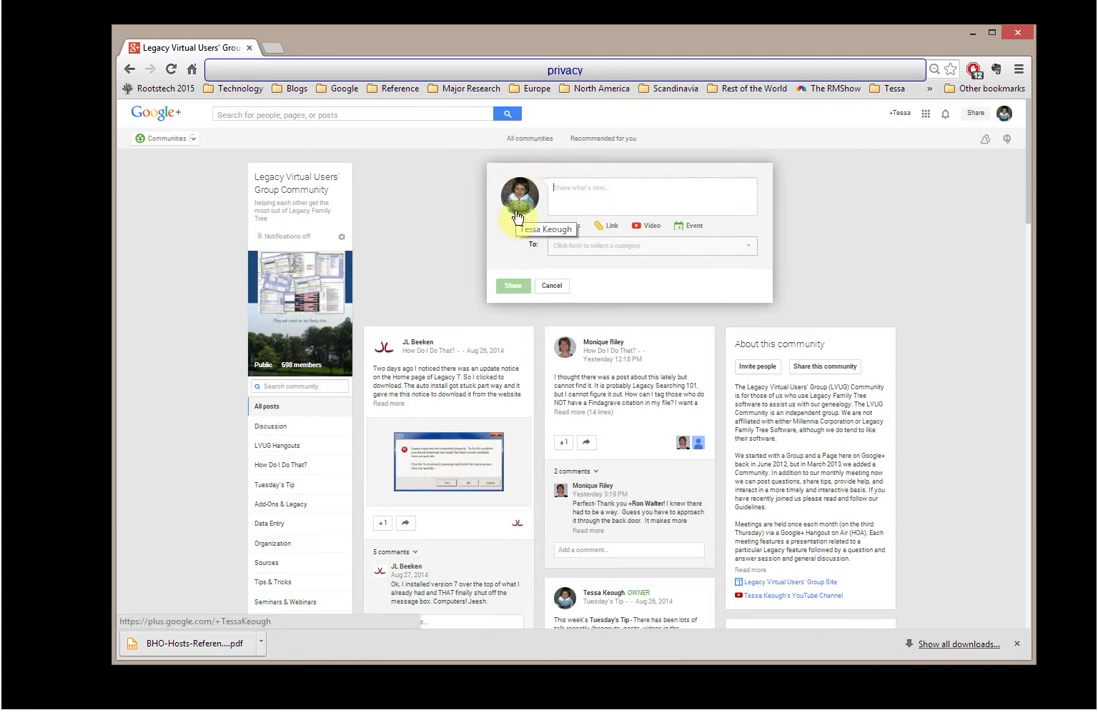
{"action": "mouse_move", "coordinate": [568, 355]}
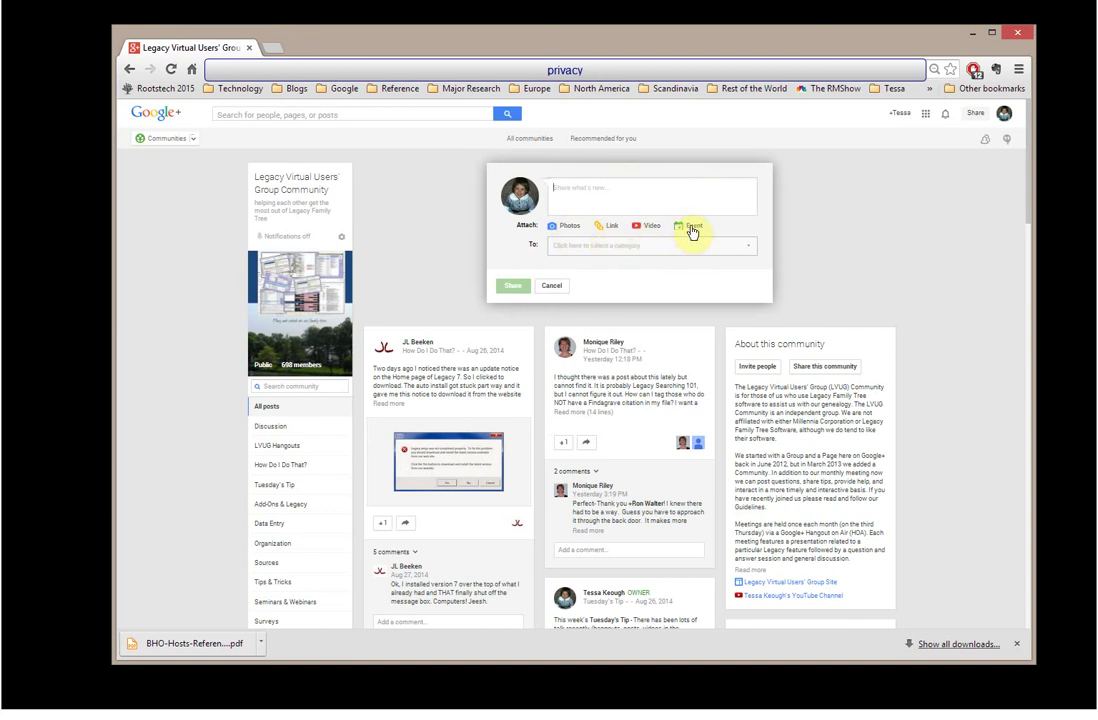
{"action": "left_click", "coordinate": [748, 245]}
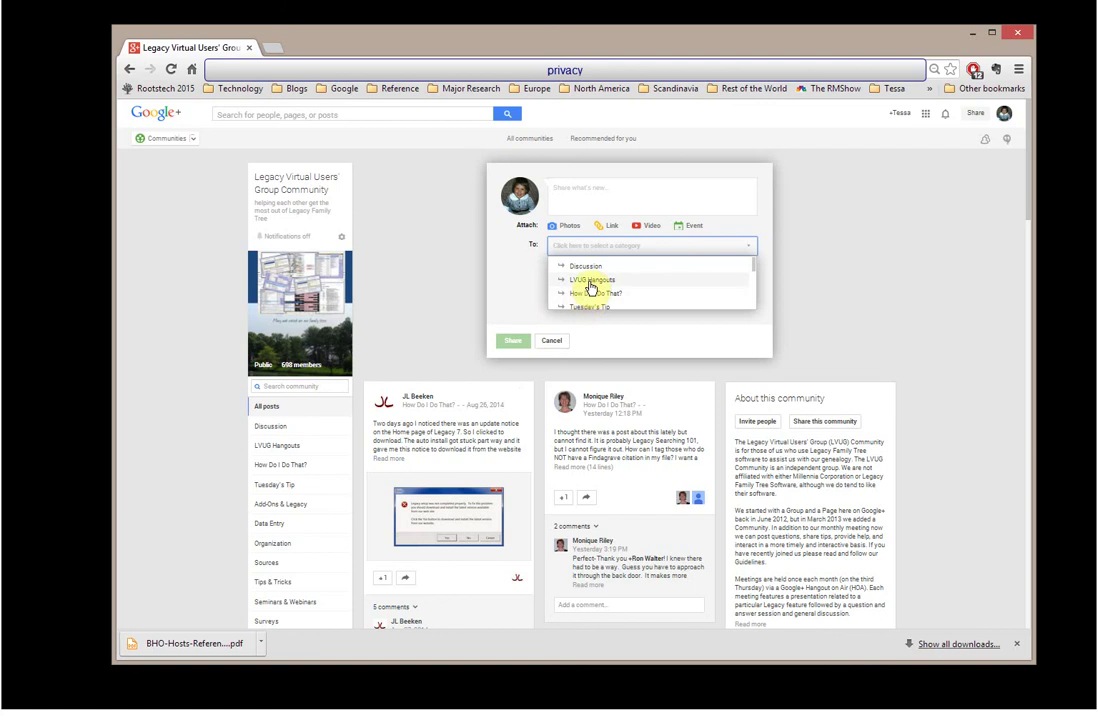
{"action": "mouse_move", "coordinate": [754, 272]}
{"action": "left_mouse_down"}
{"action": "mouse_move", "coordinate": [752, 292]}
{"action": "mouse_move", "coordinate": [754, 271]}
{"action": "left_mouse_up"}
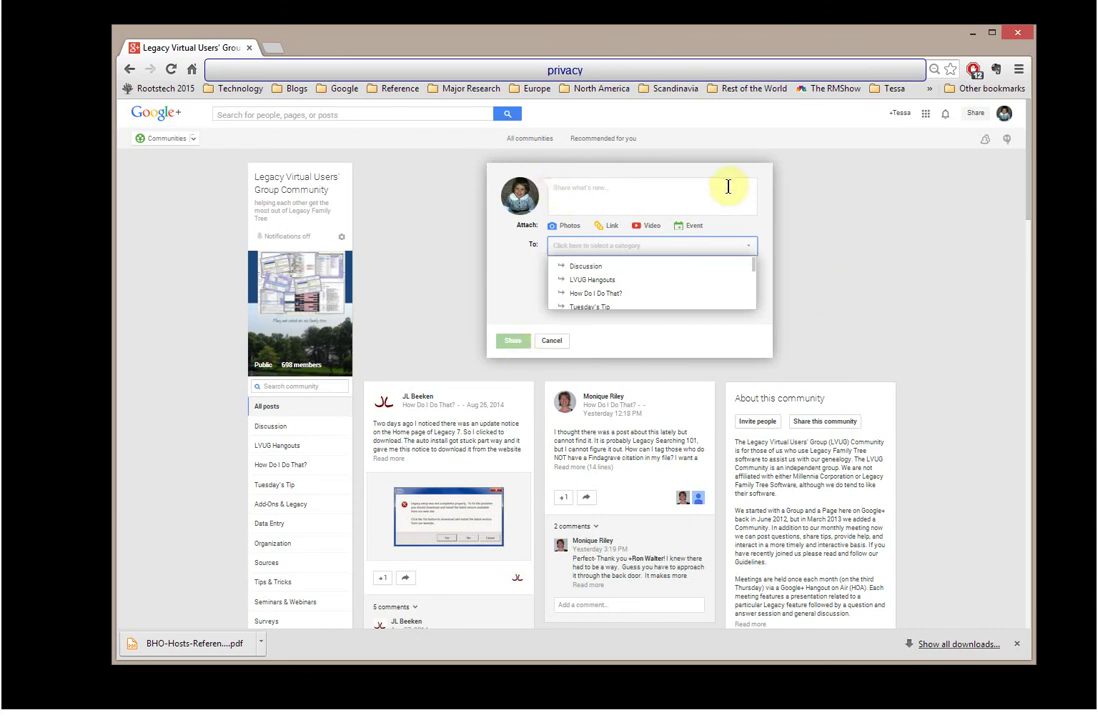
{"action": "left_click", "coordinate": [551, 343]}
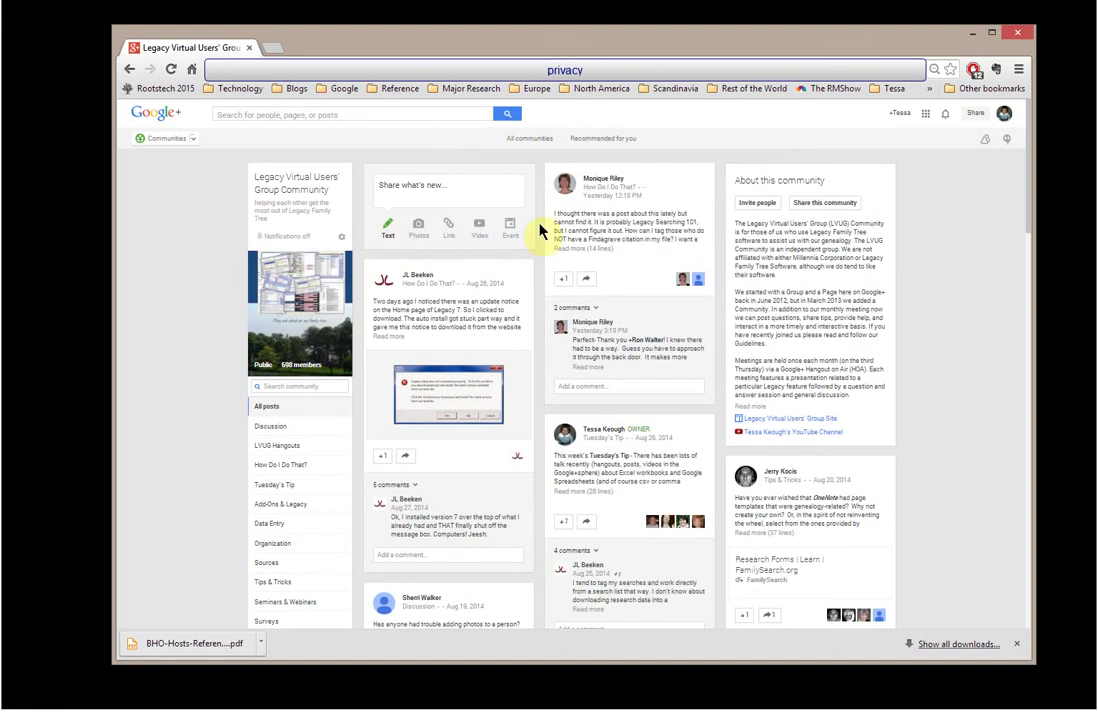
Expand the full text of the post about missing Findagrave citations and view its post management options
{"action": "left_click", "coordinate": [290, 385]}
{"action": "left_click", "coordinate": [597, 254]}
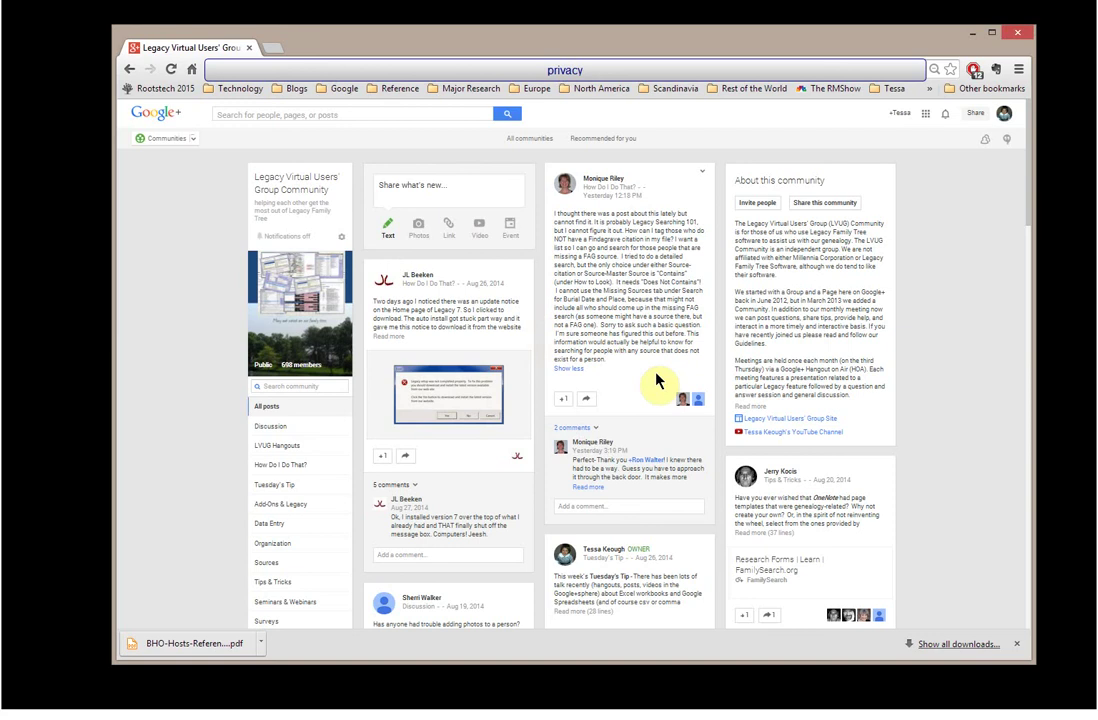
{"action": "mouse_move", "coordinate": [600, 190]}
{"action": "left_click", "coordinate": [705, 175]}
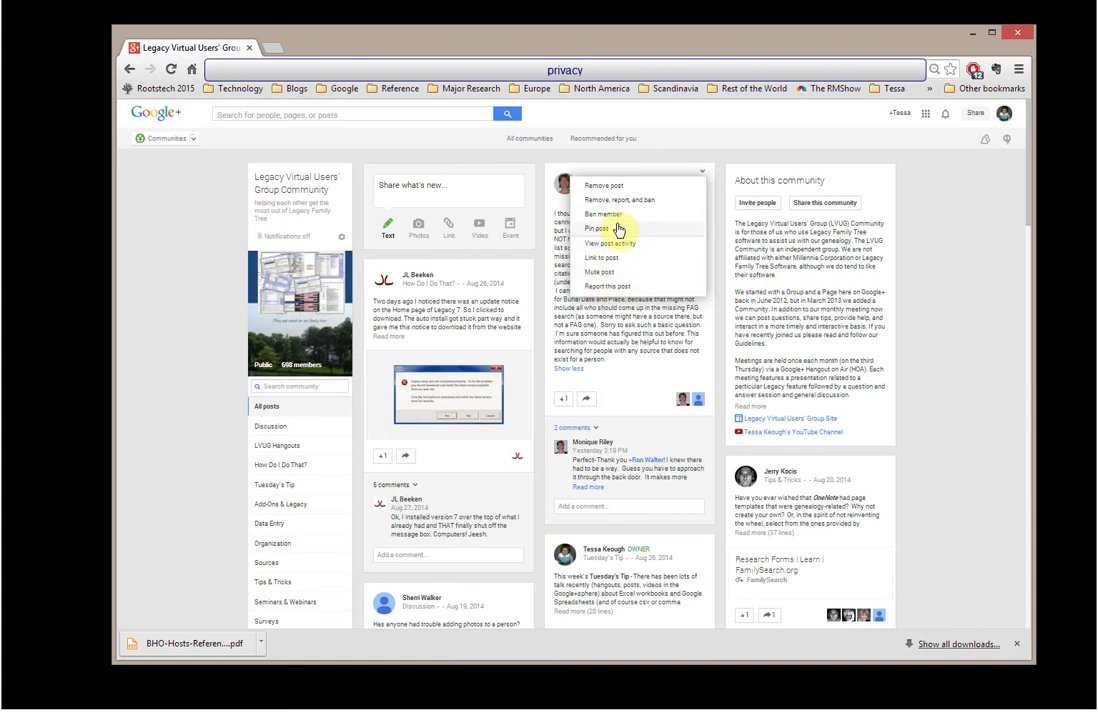
{"action": "left_click", "coordinate": [736, 145]}
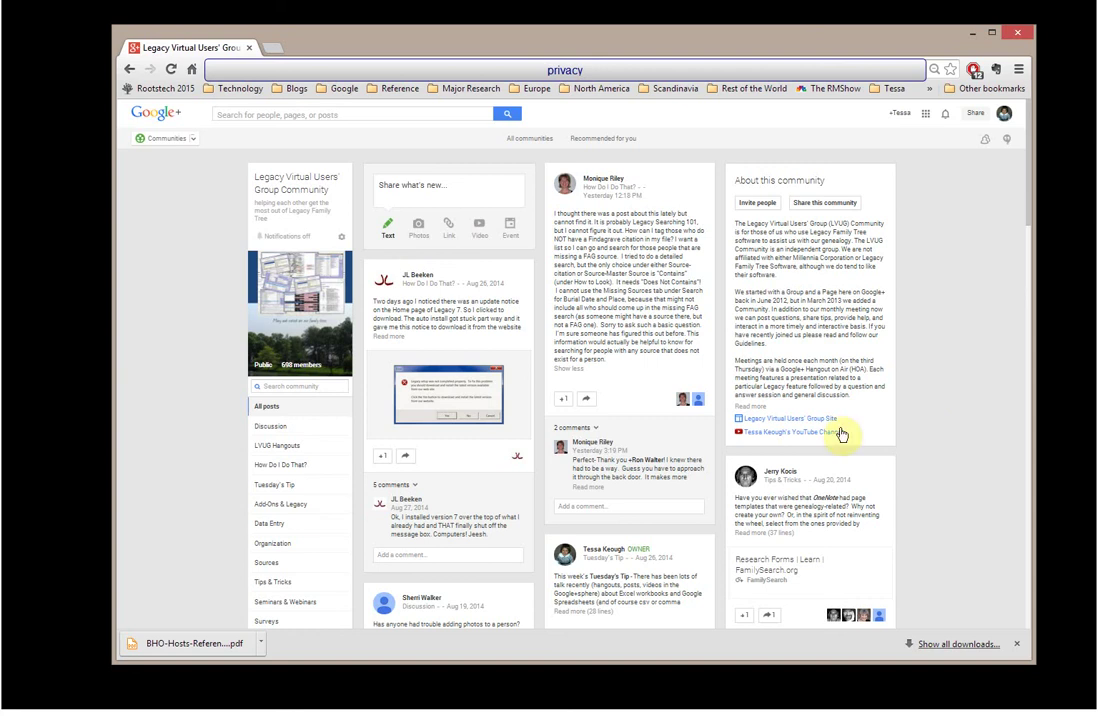
Show all comments on the Findagrave citation post and look at the profile pictures of post and comment authors
{"action": "left_click", "coordinate": [576, 428]}
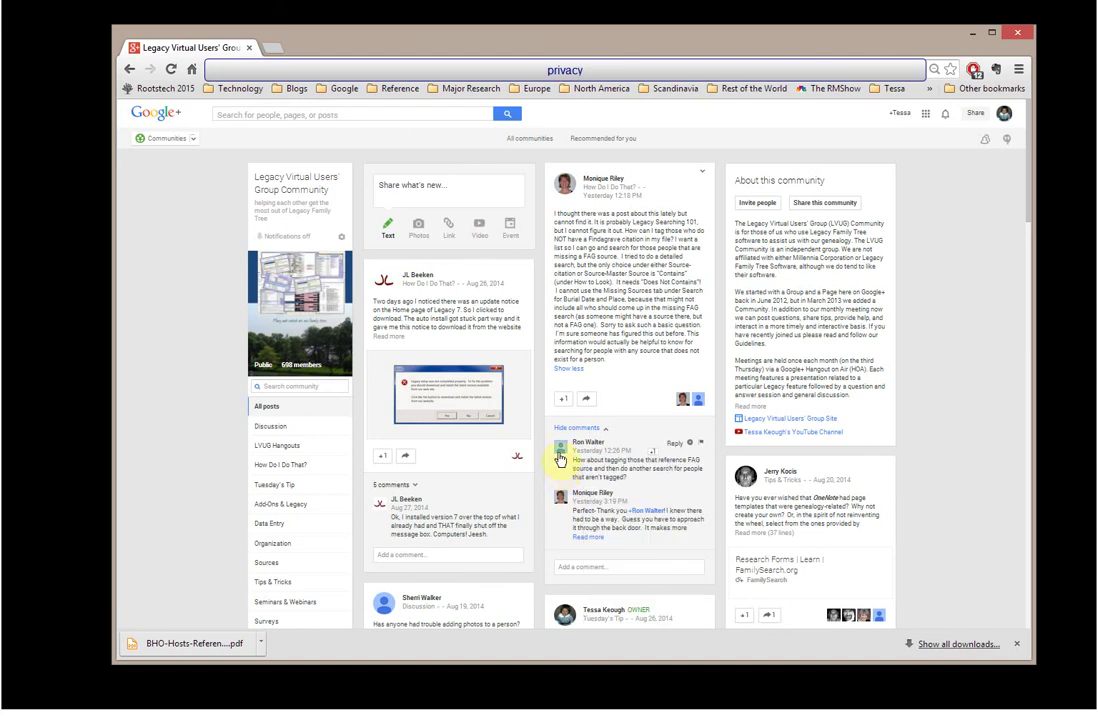
{"action": "mouse_move", "coordinate": [559, 458]}
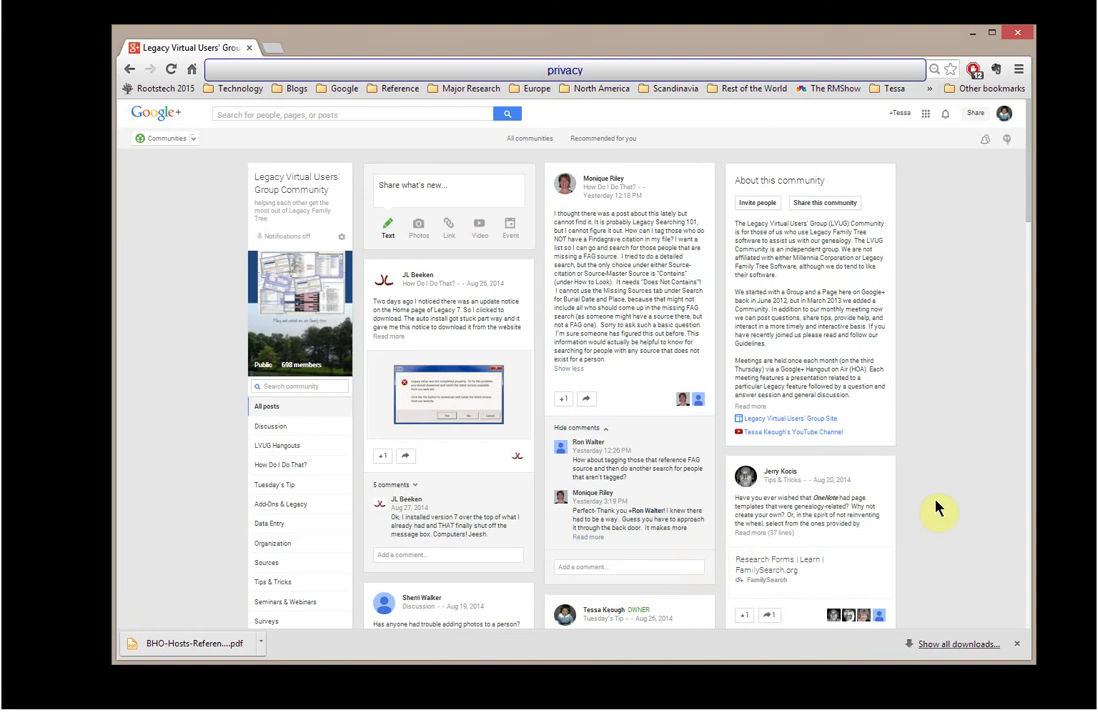
{"action": "scroll", "coordinate": [937, 509], "scroll_direction": "down", "scroll_amount": 1}
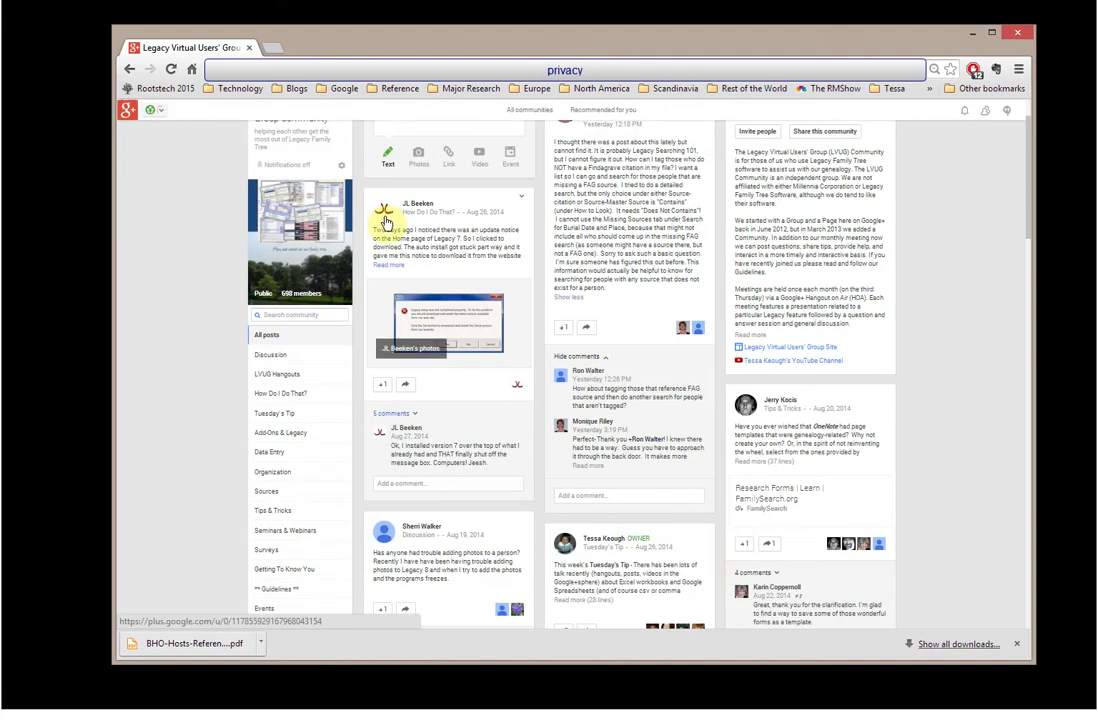
{"action": "mouse_move", "coordinate": [385, 221]}
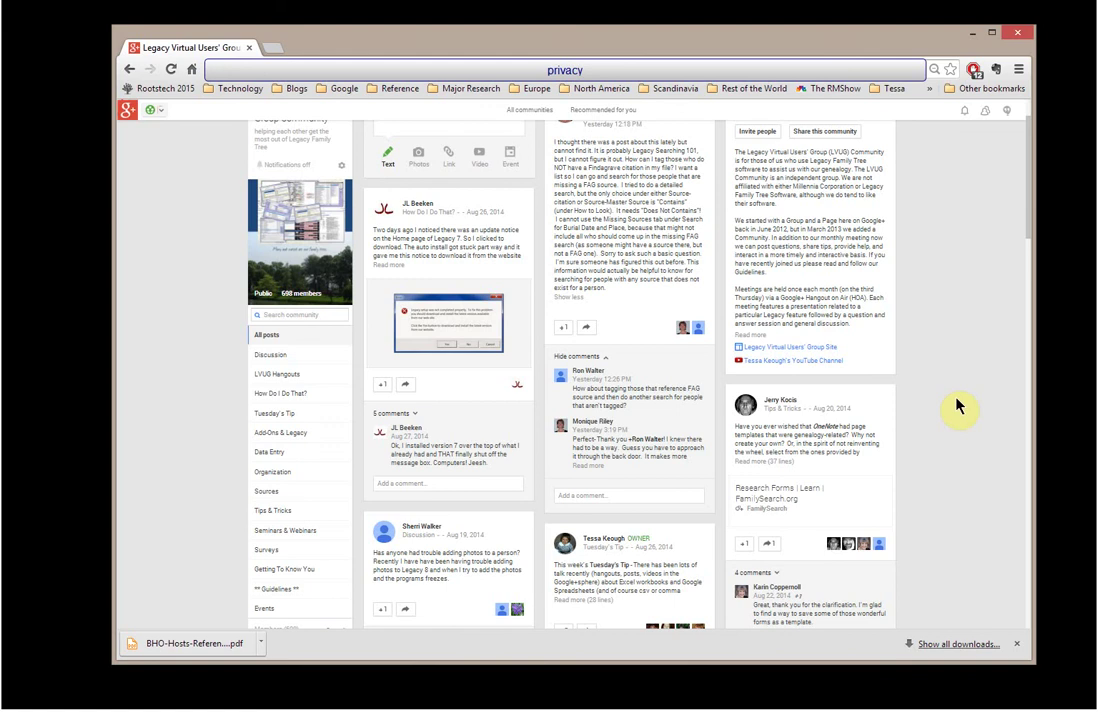
Turn the community's new-post notifications on and back off
{"action": "scroll", "coordinate": [957, 405], "scroll_direction": "up", "scroll_amount": 2}
{"action": "left_click", "coordinate": [262, 386]}
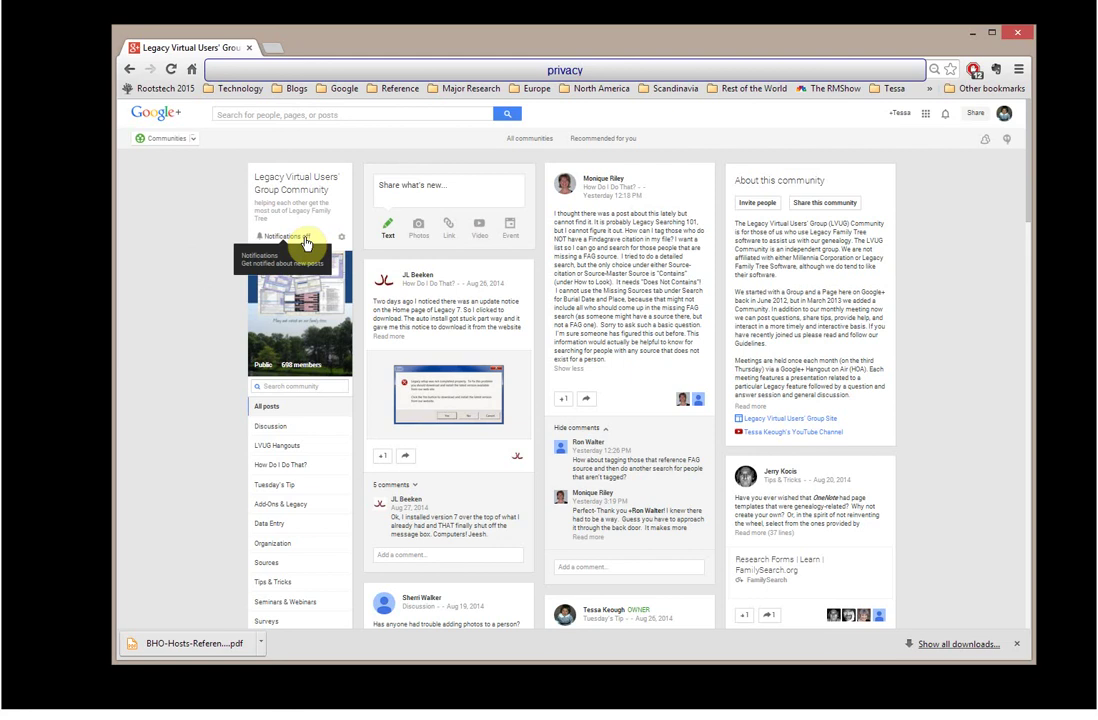
{"action": "left_click", "coordinate": [304, 242]}
{"action": "left_click", "coordinate": [306, 242]}
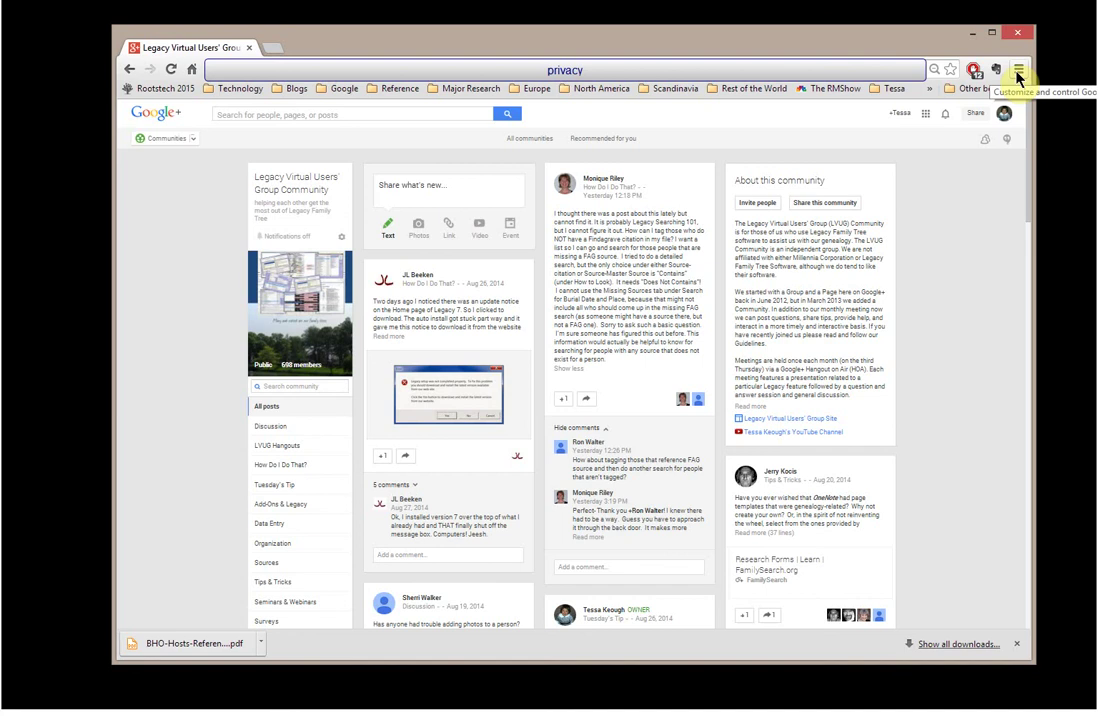
Search the community for "find a grave" and view the category choices on the first resulting post
{"action": "left_click", "coordinate": [281, 389]}
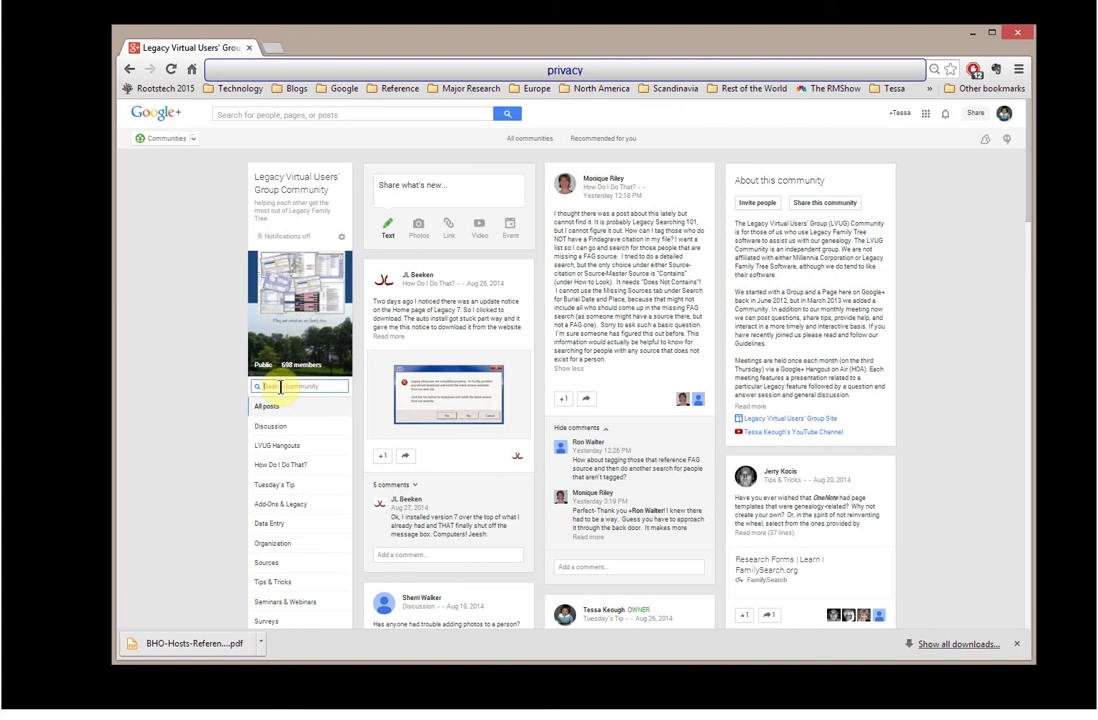
{"action": "type", "text": "find a grave"}
{"action": "key", "text": "Return"}
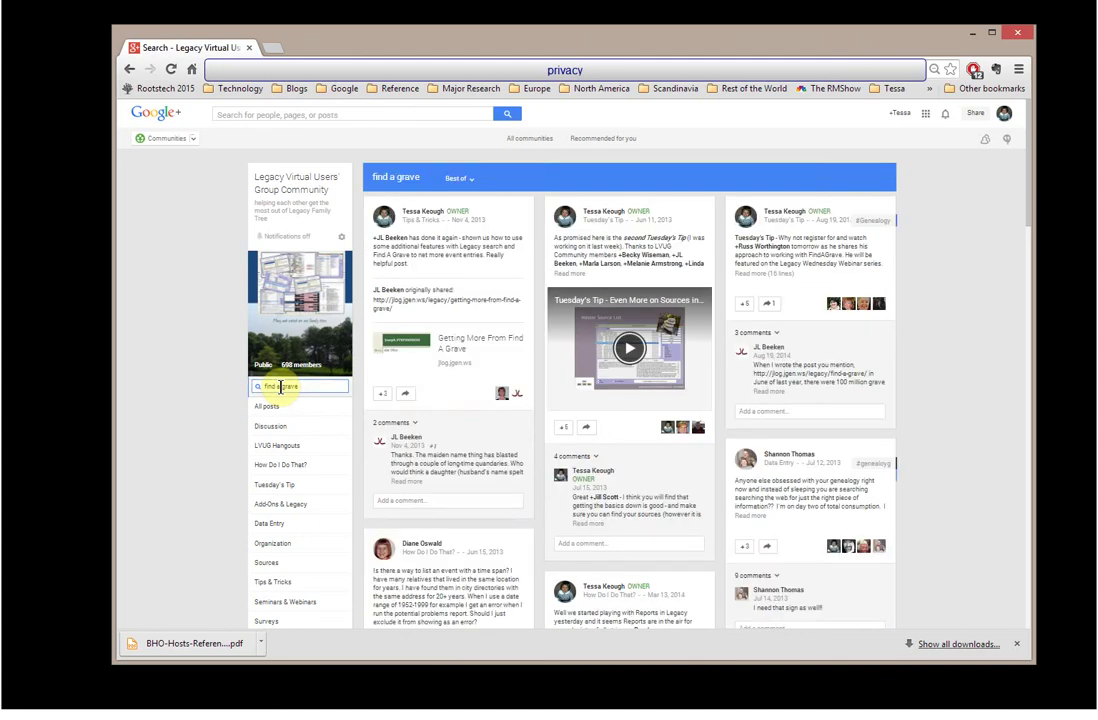
{"action": "left_click", "coordinate": [312, 393]}
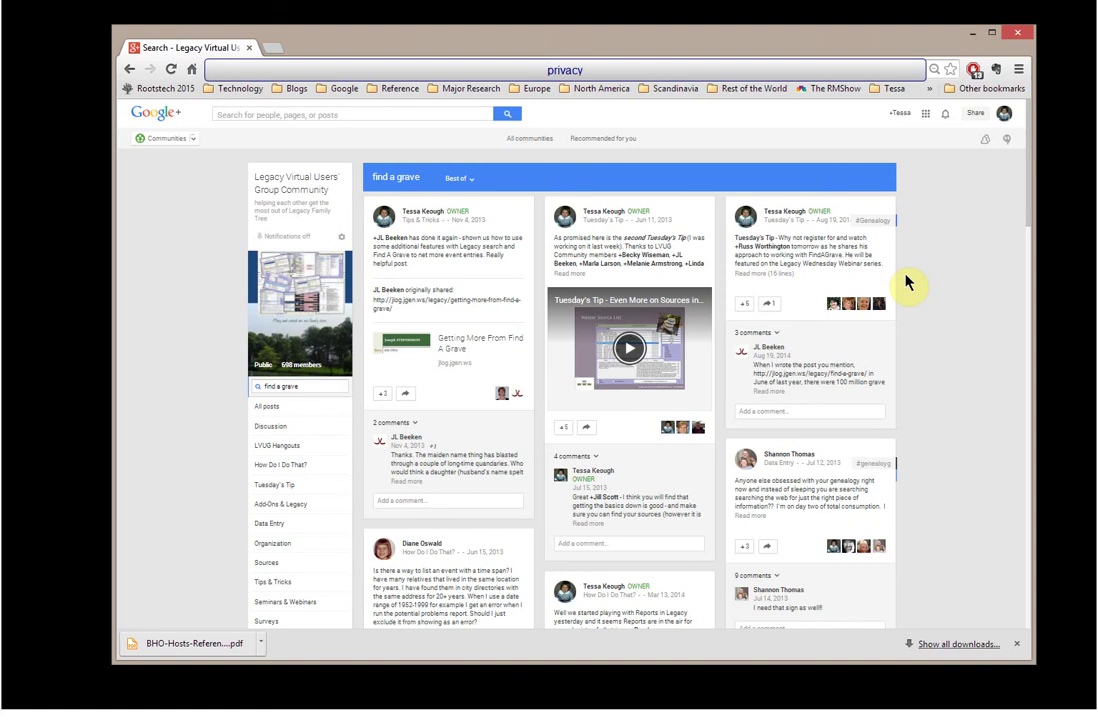
{"action": "left_click", "coordinate": [432, 228]}
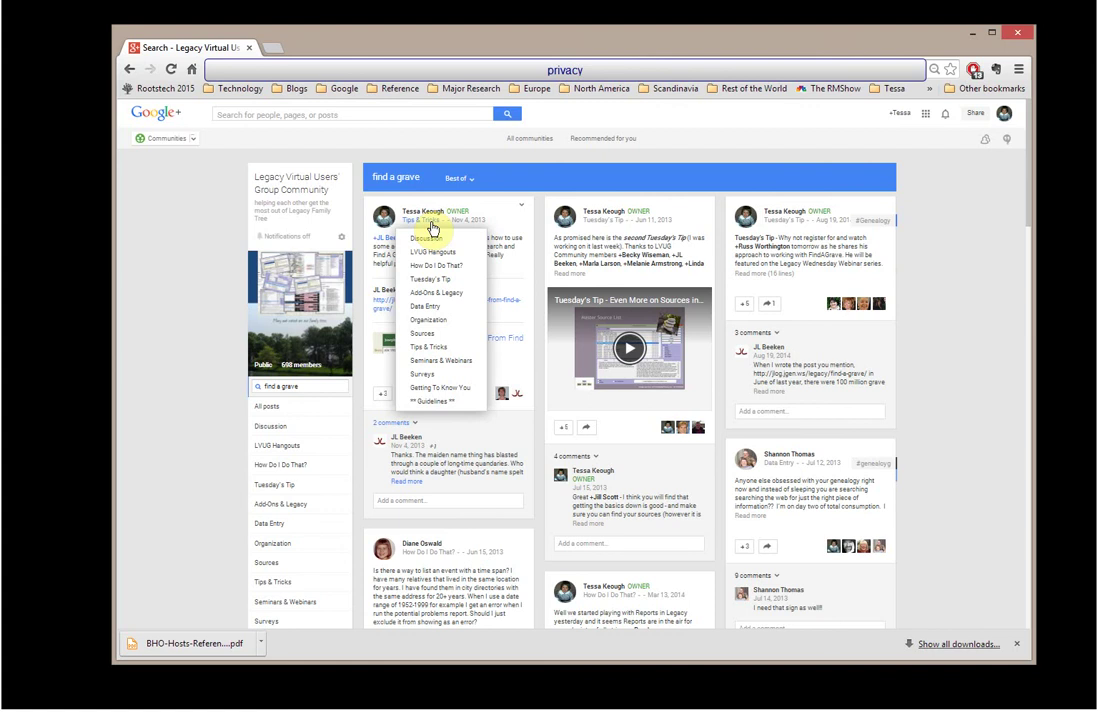
{"action": "left_click", "coordinate": [500, 277]}
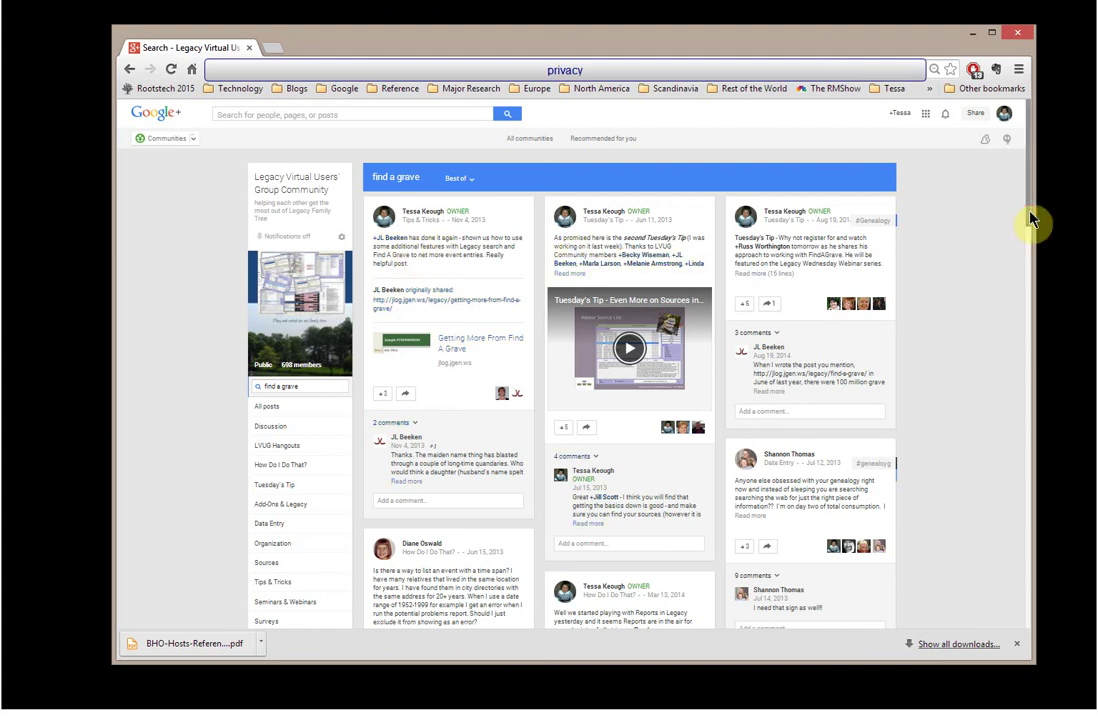
Look through the community posts found for "find a grave" down the page and return toward the start
{"action": "left_click_drag", "start_coordinate": [1034, 225], "coordinate": [1036, 627]}
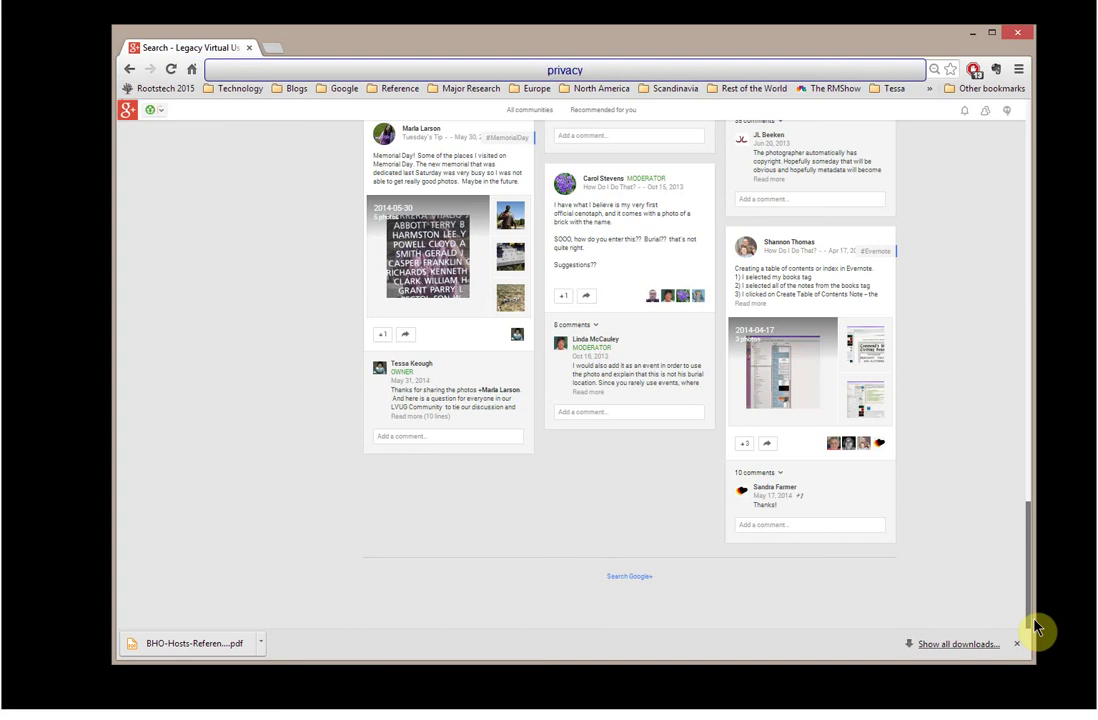
{"action": "left_click_drag", "start_coordinate": [1036, 627], "coordinate": [1024, 166]}
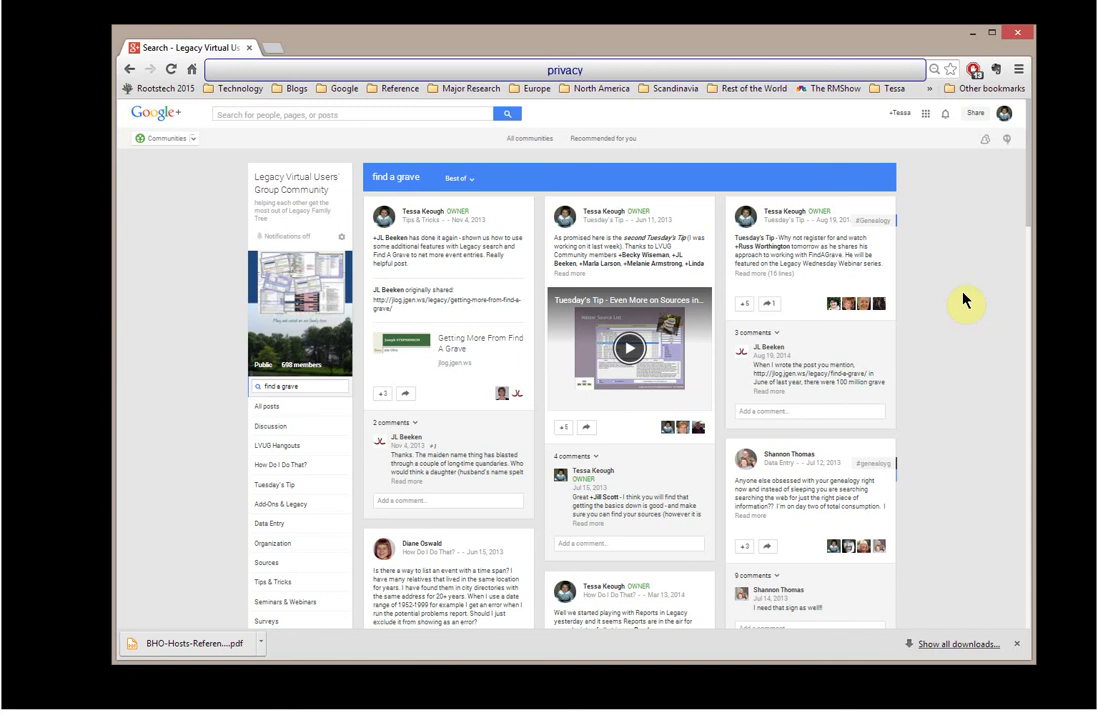
{"action": "left_click", "coordinate": [308, 386]}
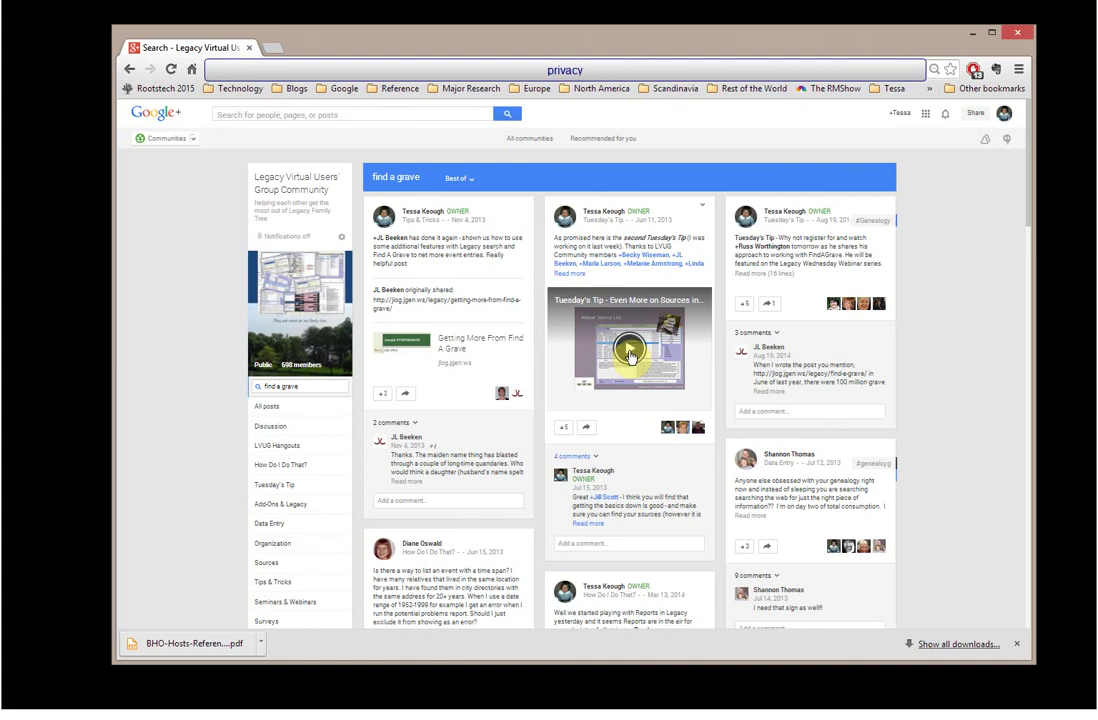
{"action": "scroll", "coordinate": [919, 425], "scroll_direction": "down", "scroll_amount": 2}
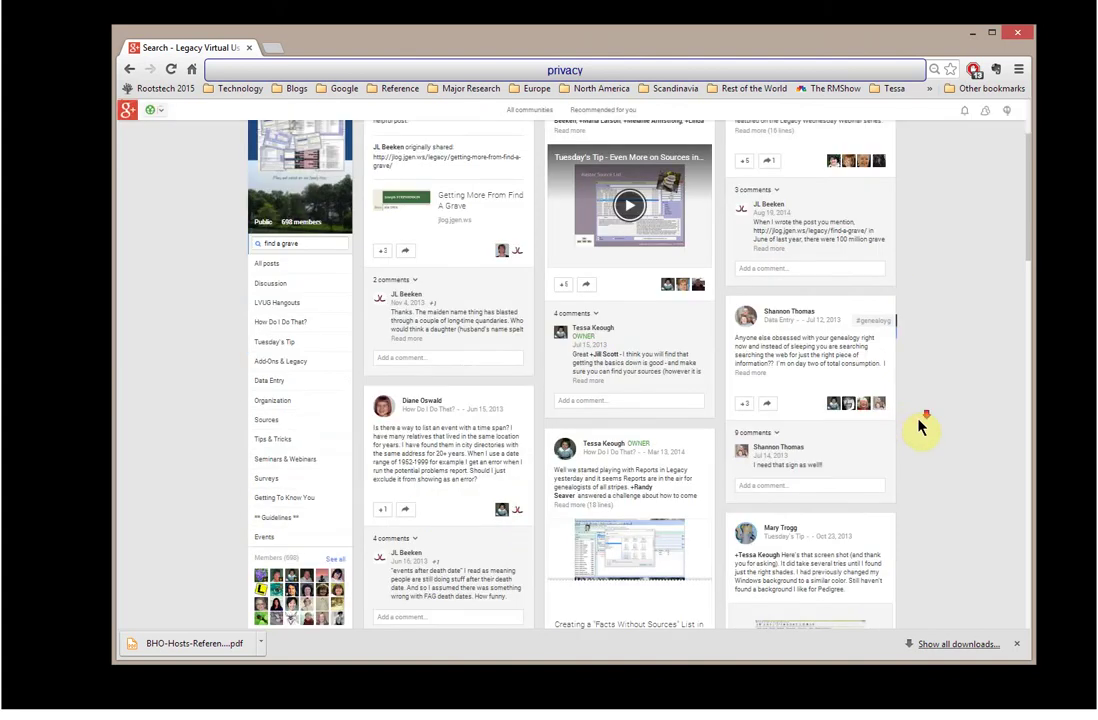
{"action": "scroll", "coordinate": [900, 436], "scroll_direction": "down", "scroll_amount": 1}
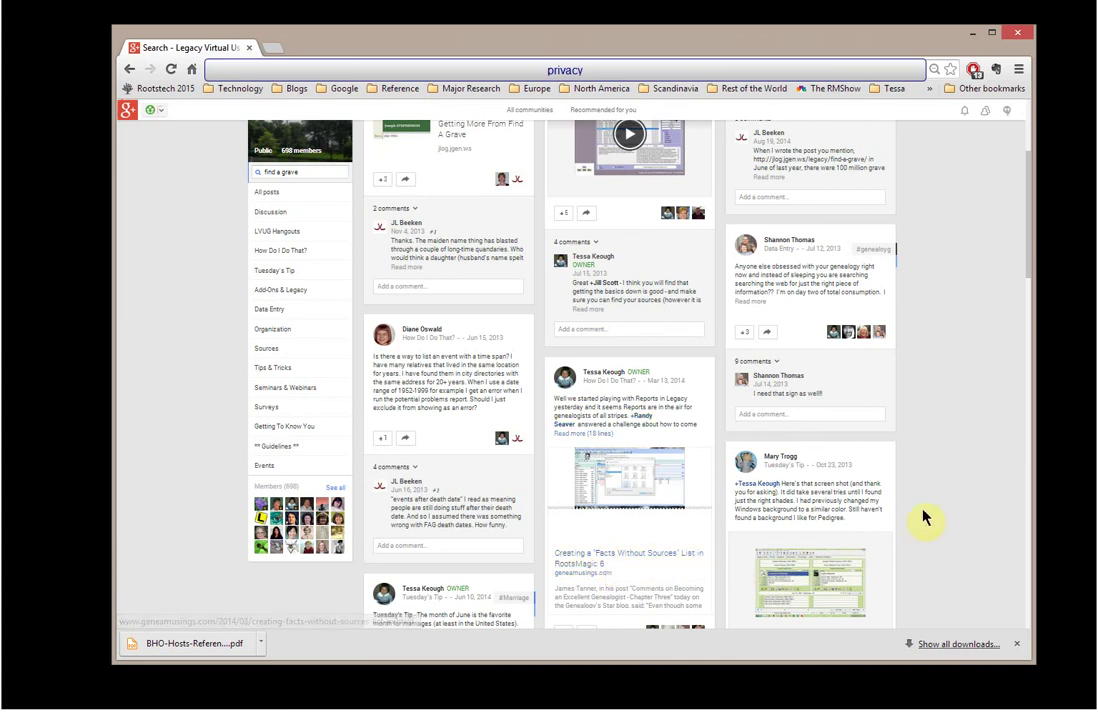
{"action": "scroll", "coordinate": [929, 512], "scroll_direction": "down", "scroll_amount": 2}
{"action": "scroll", "coordinate": [923, 515], "scroll_direction": "down", "scroll_amount": 2}
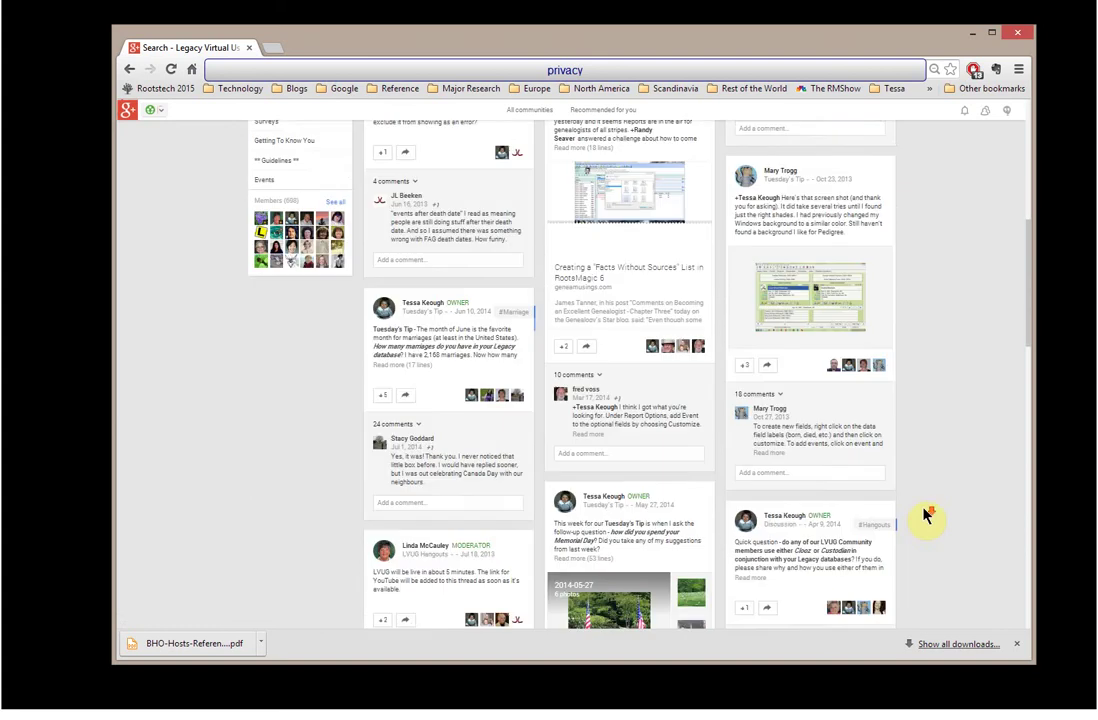
{"action": "scroll", "coordinate": [925, 515], "scroll_direction": "down", "scroll_amount": 2}
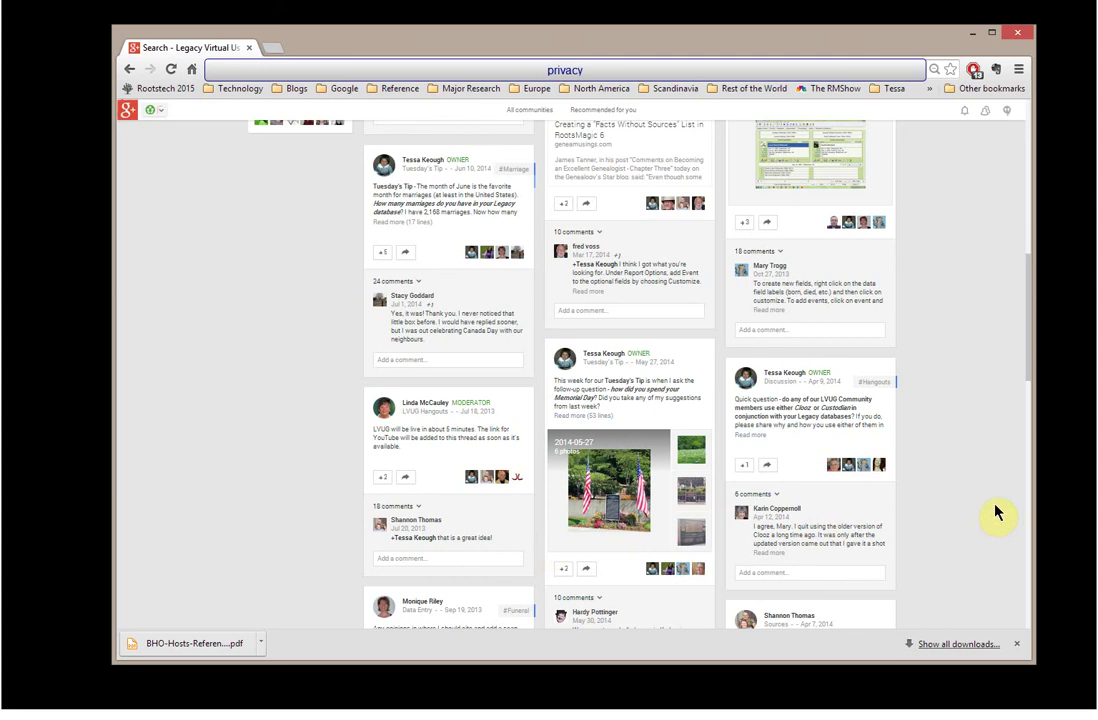
{"action": "scroll", "coordinate": [997, 512], "scroll_direction": "down", "scroll_amount": 2}
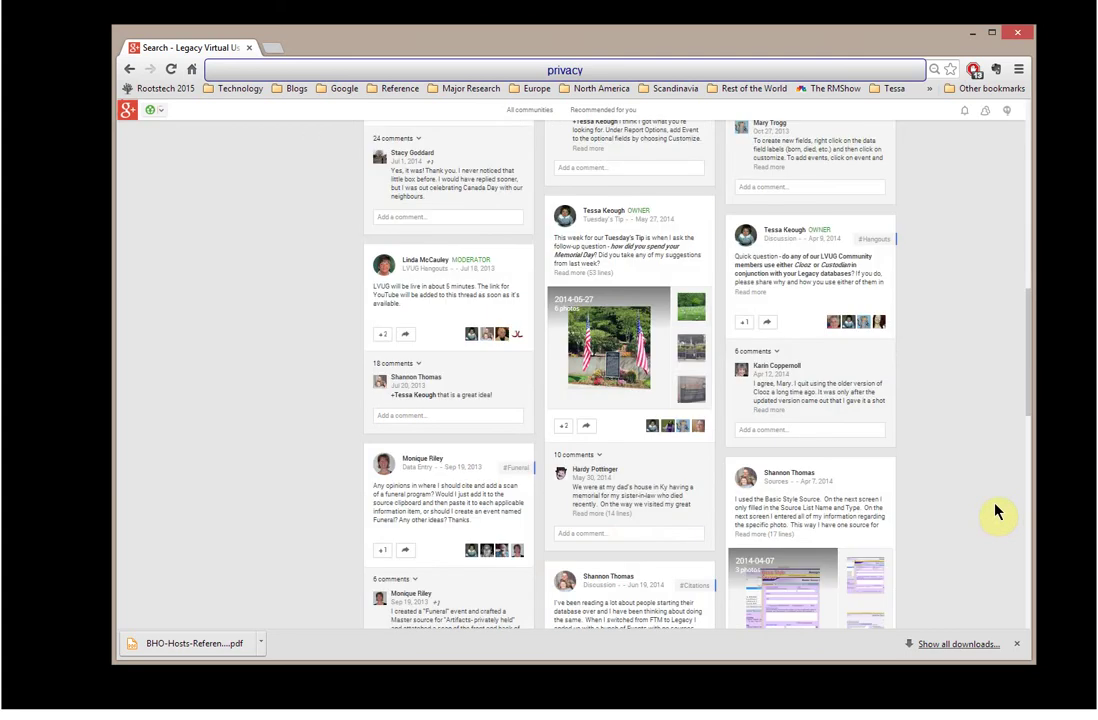
{"action": "scroll", "coordinate": [1025, 297], "scroll_direction": "up", "scroll_amount": 3}
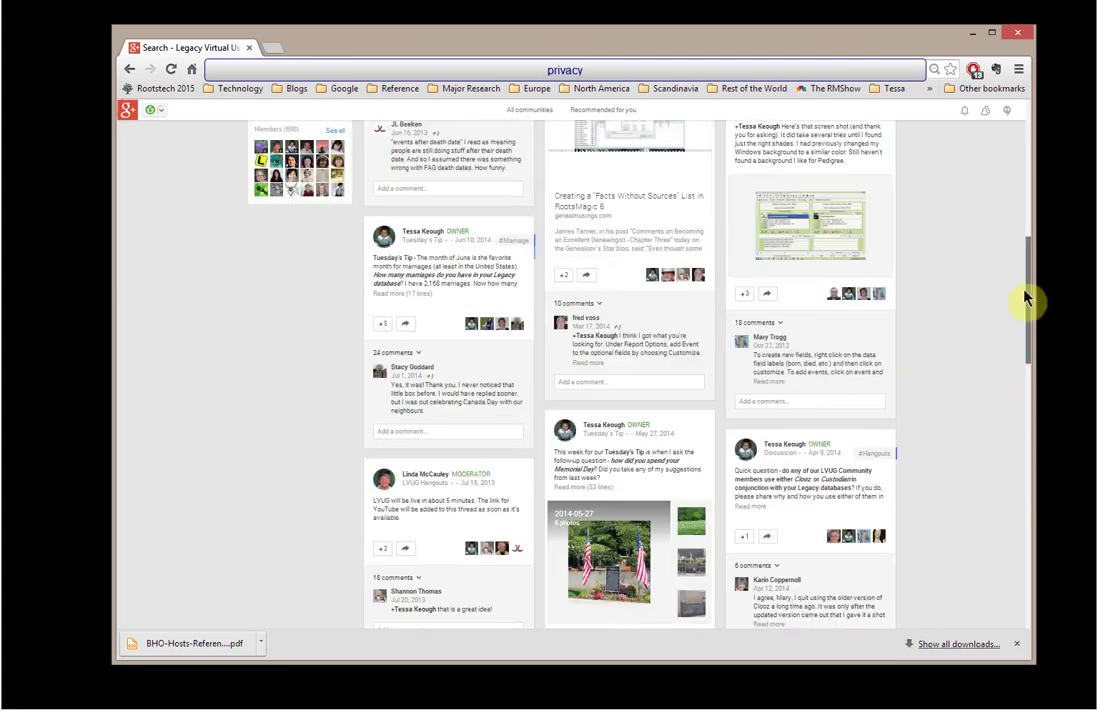
{"action": "left_click_drag", "start_coordinate": [1025, 297], "coordinate": [1027, 210]}
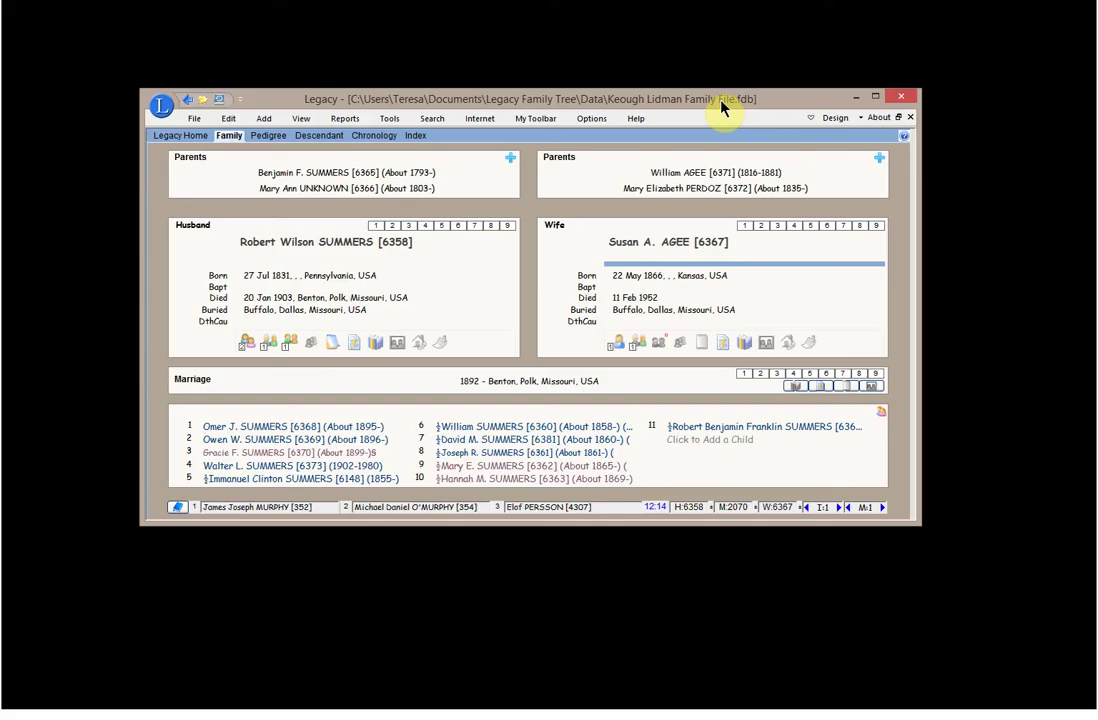
Move and enlarge the family file window, and set up a detailed search for Individual by Event-Name
{"action": "left_click_drag", "start_coordinate": [725, 110], "coordinate": [766, 110]}
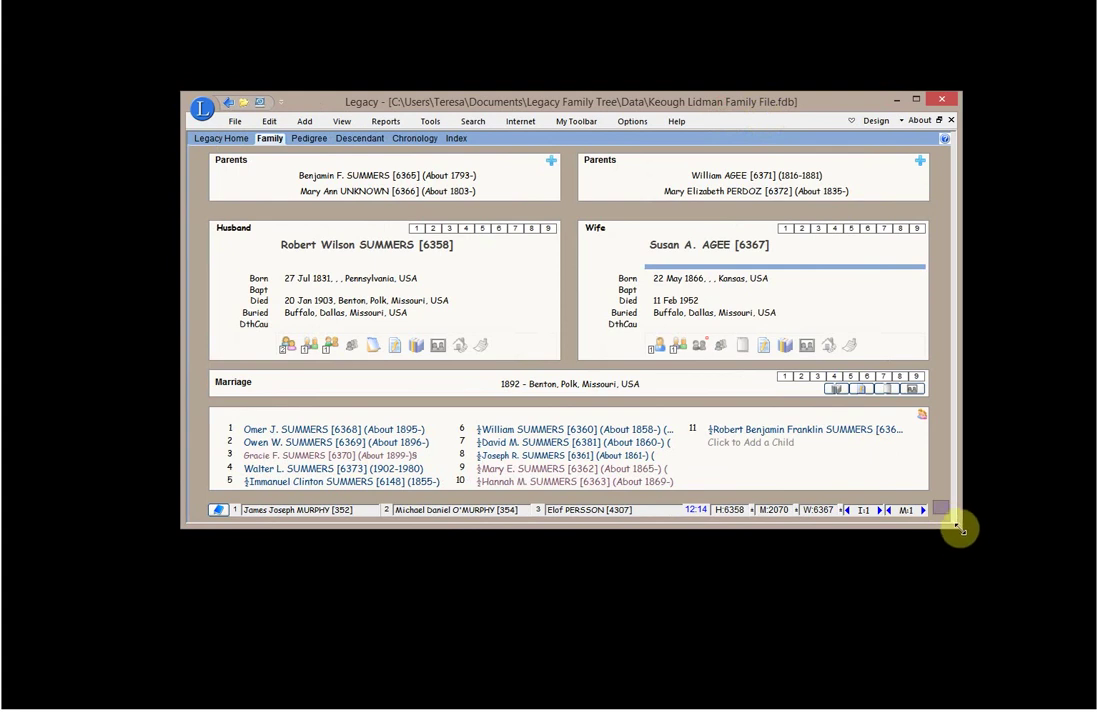
{"action": "left_click_drag", "start_coordinate": [958, 522], "coordinate": [976, 608]}
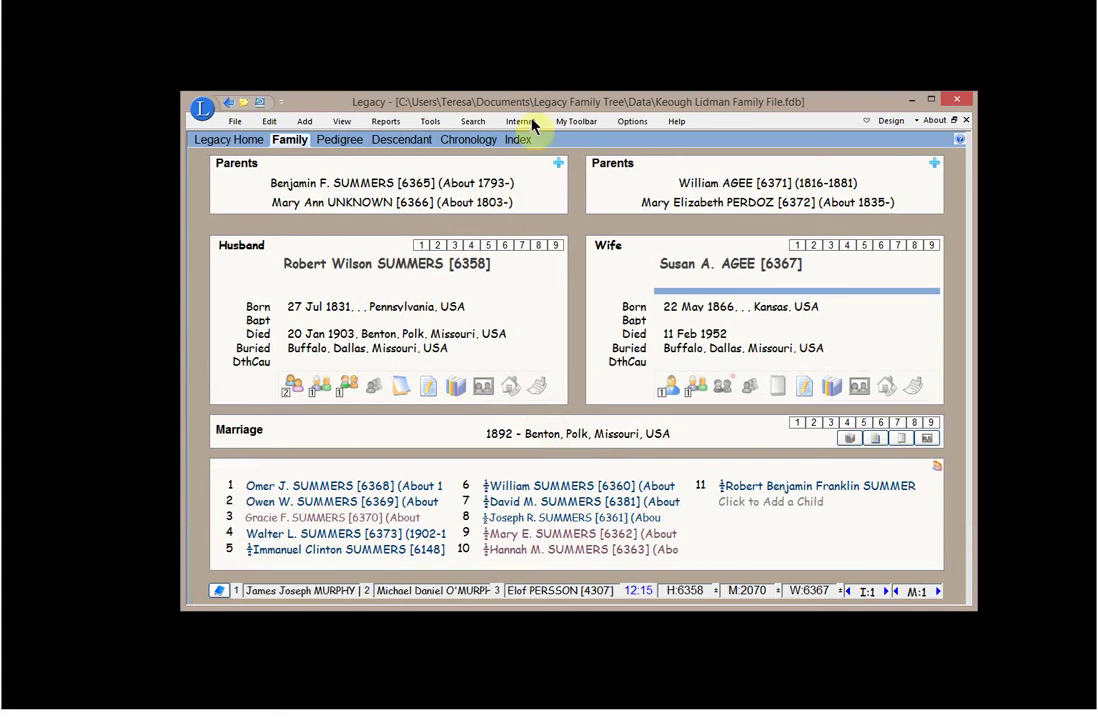
{"action": "left_click", "coordinate": [474, 123]}
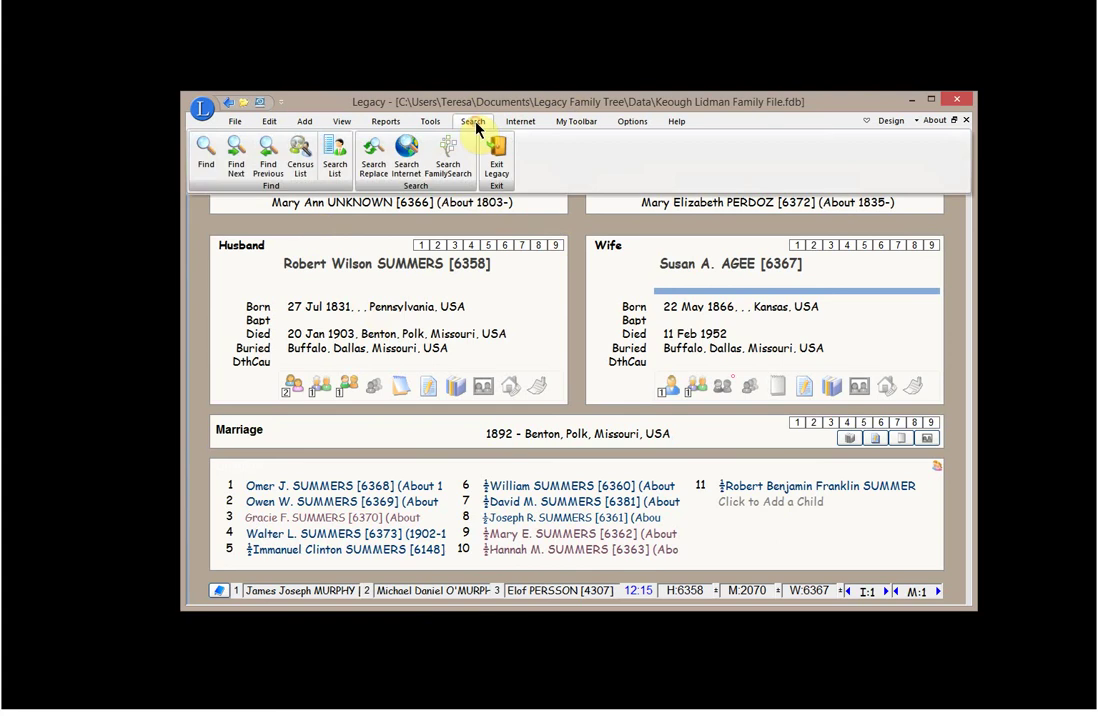
{"action": "left_click", "coordinate": [204, 160]}
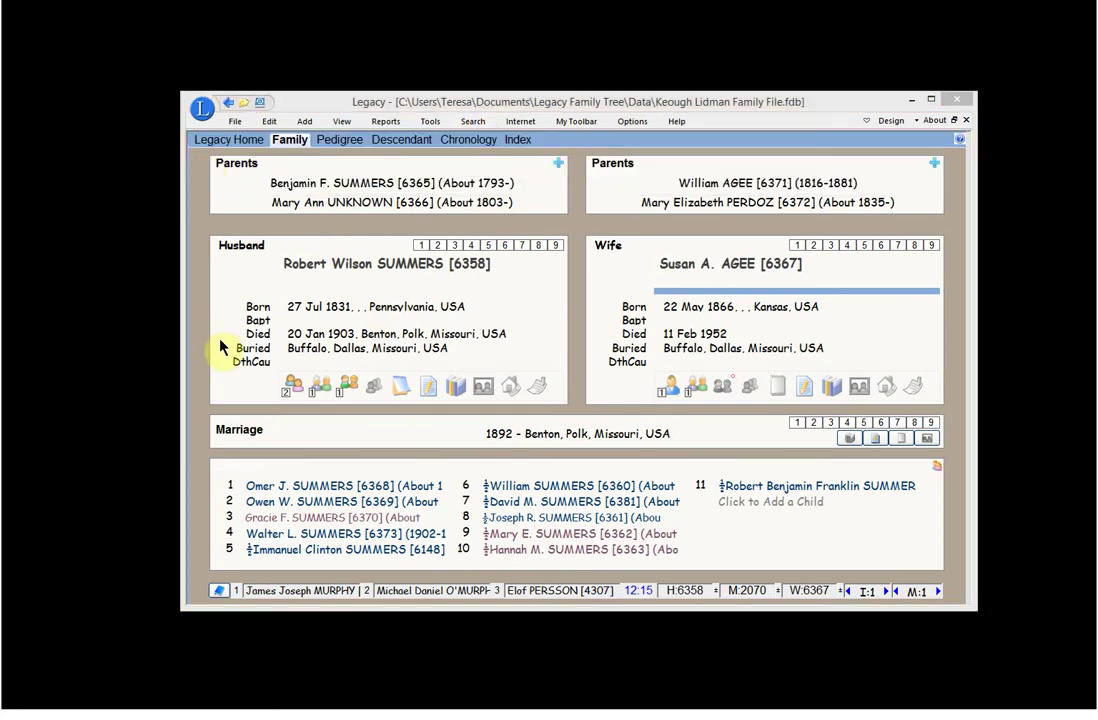
{"action": "left_click_drag", "start_coordinate": [314, 132], "coordinate": [620, 176]}
{"action": "left_click", "coordinate": [415, 231]}
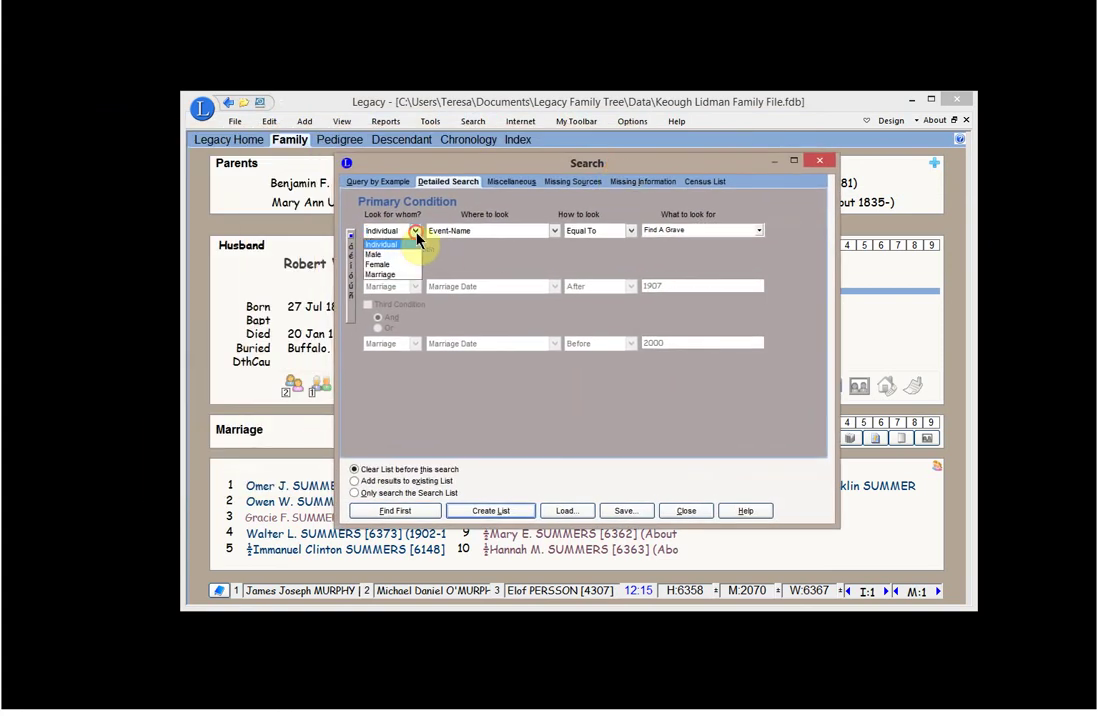
{"action": "left_click", "coordinate": [412, 245]}
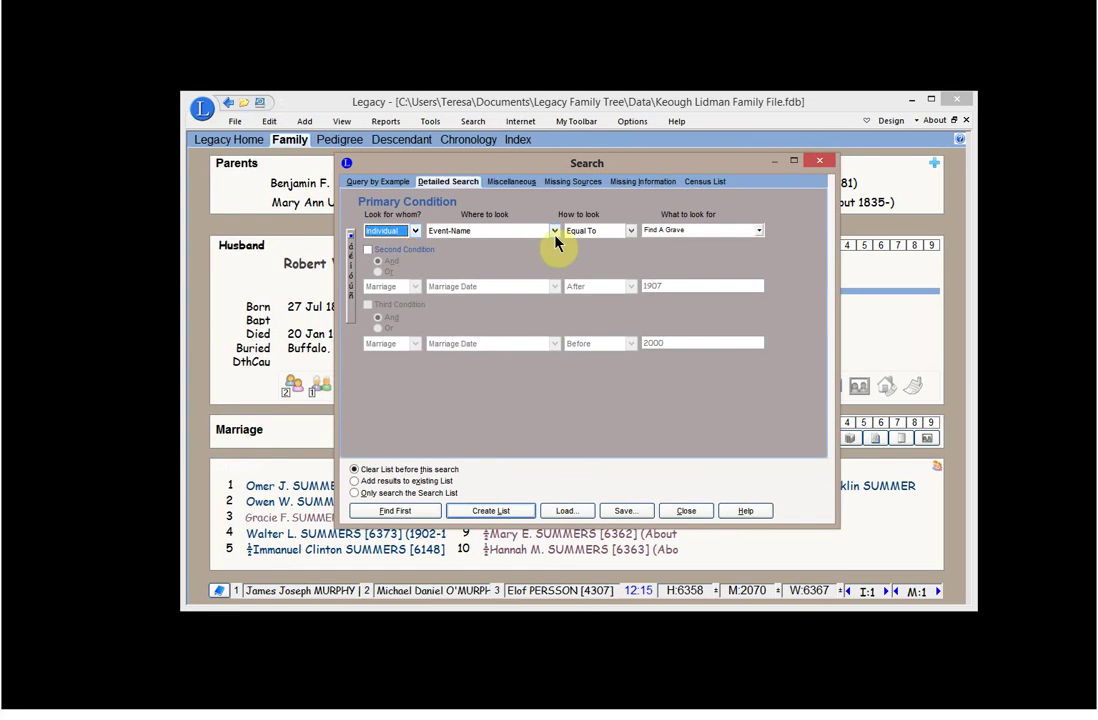
{"action": "left_click", "coordinate": [554, 232]}
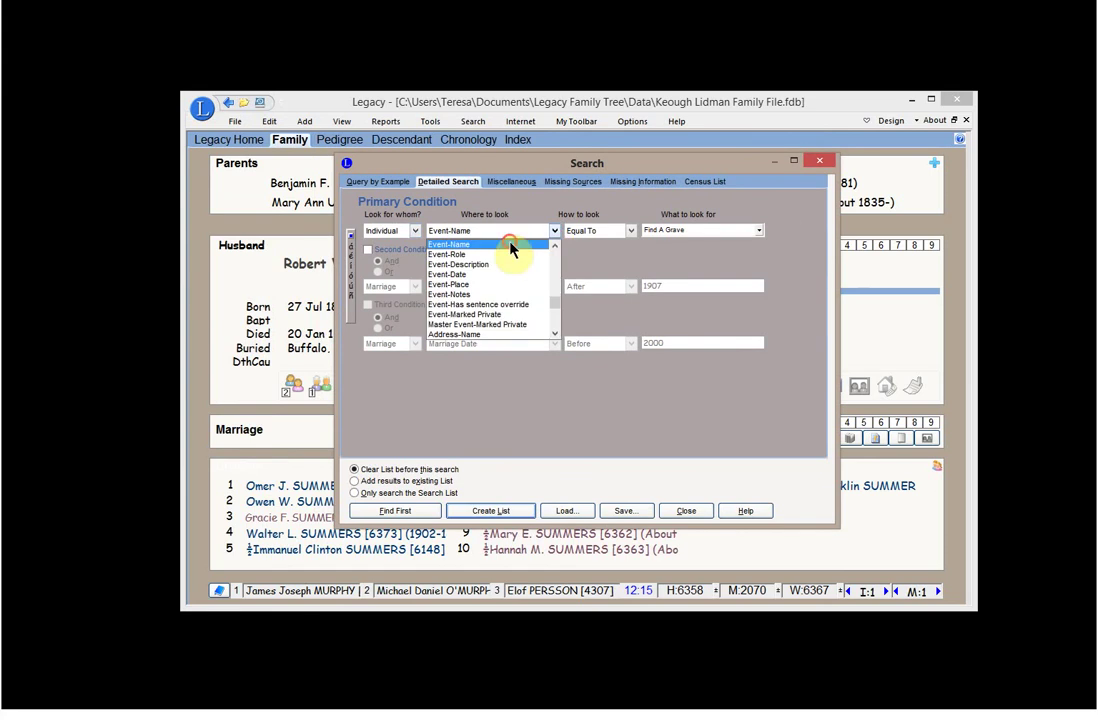
{"action": "left_click", "coordinate": [511, 248]}
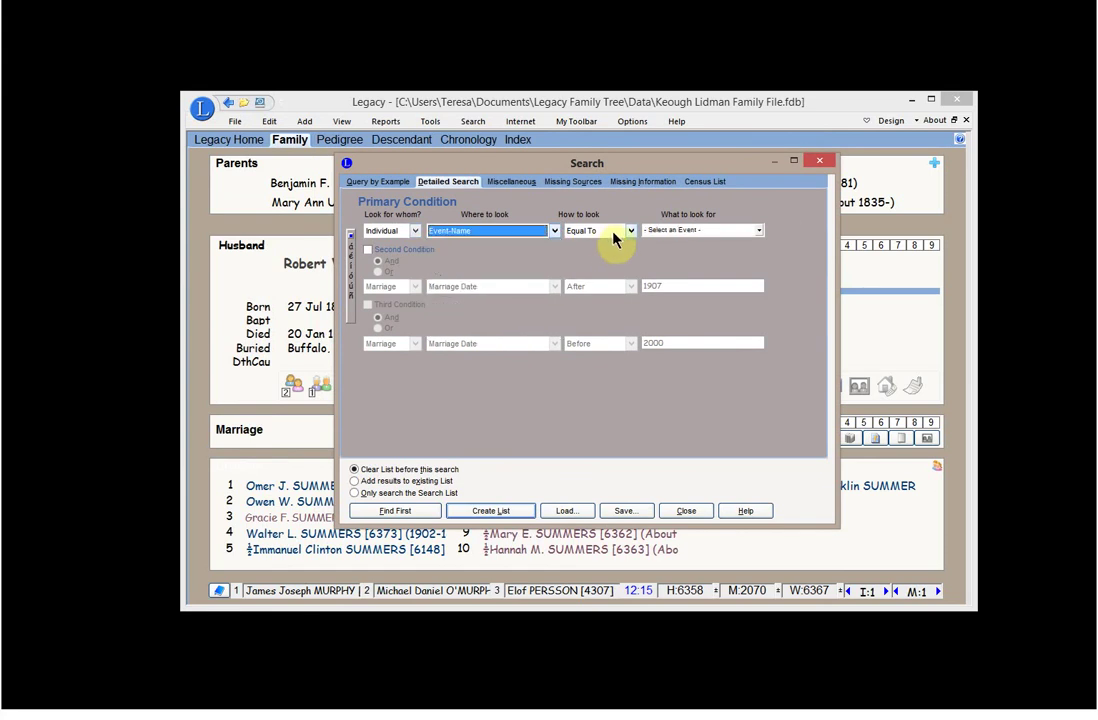
Set the event to look for to Find A Grave and create the list of matching individuals
{"action": "left_click", "coordinate": [757, 231]}
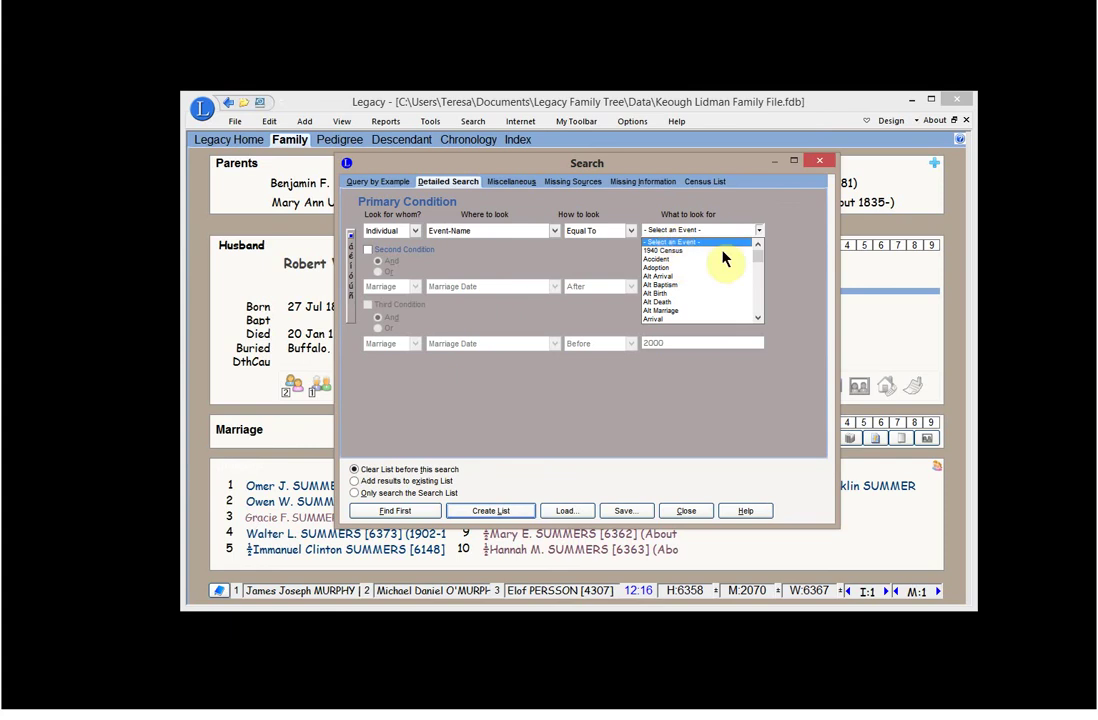
{"action": "left_click_drag", "start_coordinate": [757, 272], "coordinate": [757, 322]}
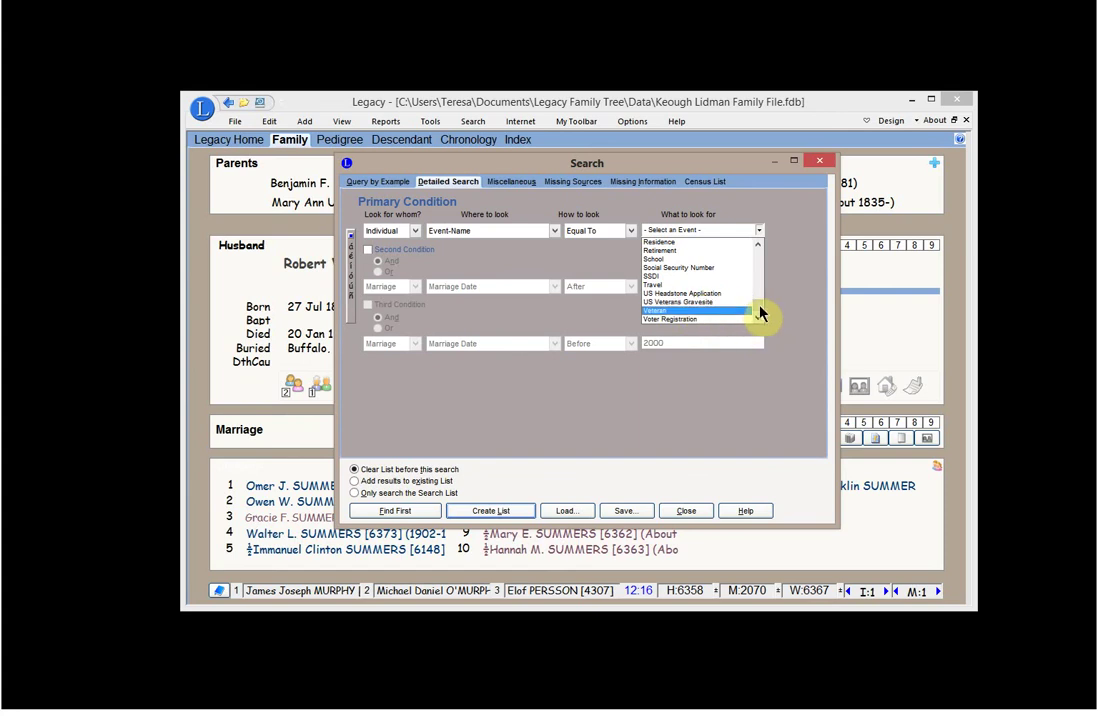
{"action": "left_click_drag", "start_coordinate": [760, 311], "coordinate": [755, 282]}
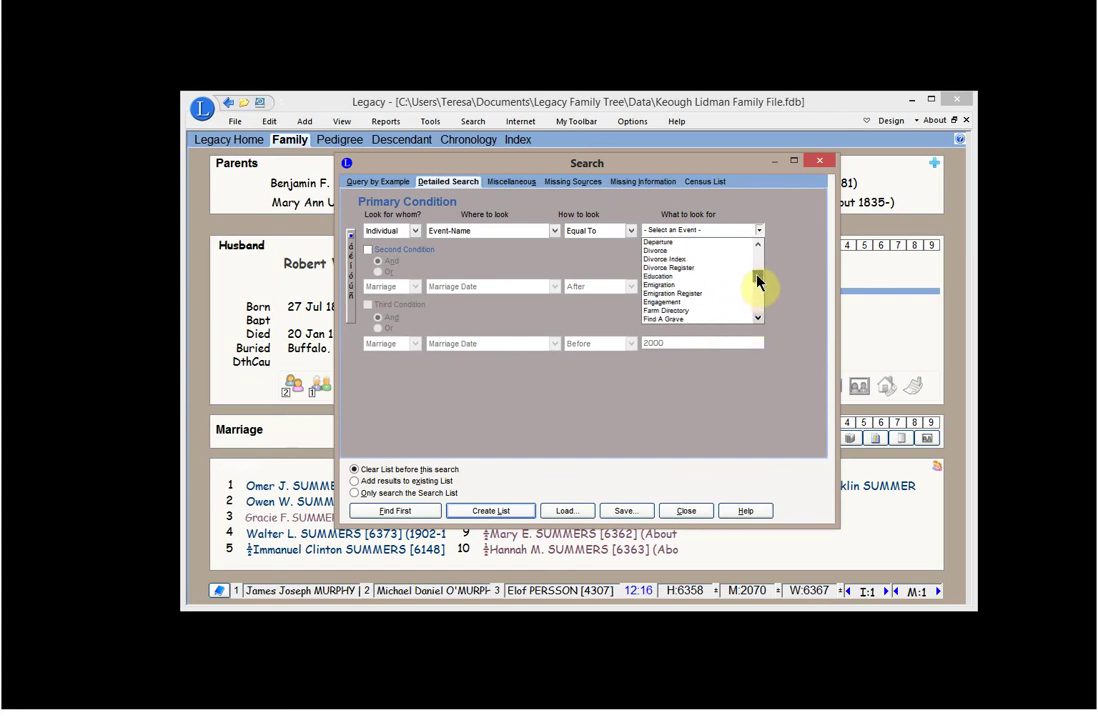
{"action": "left_click", "coordinate": [682, 322]}
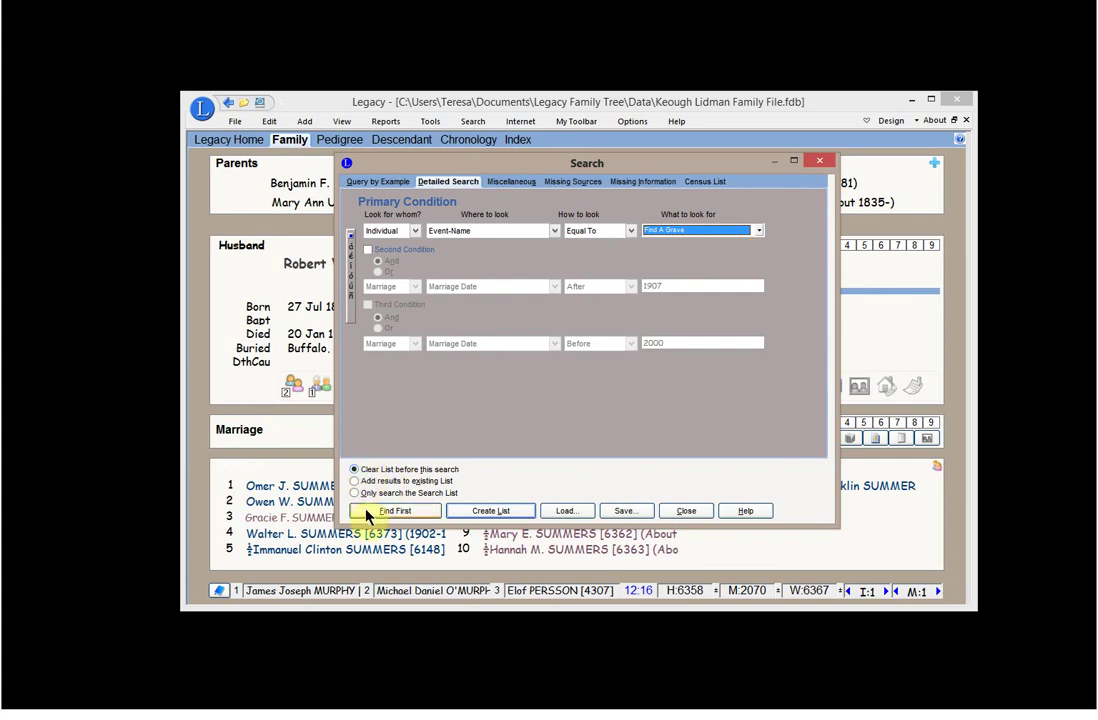
{"action": "left_click", "coordinate": [466, 514]}
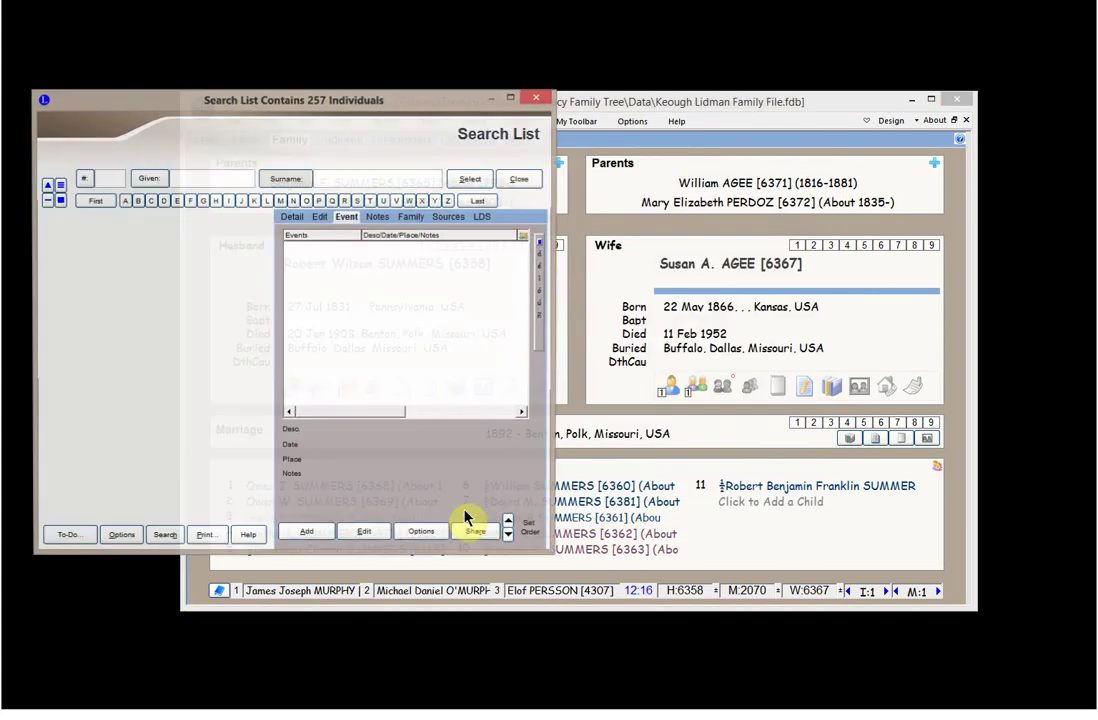
Move the Search List over the family view and widen it on both sides
{"action": "left_click_drag", "start_coordinate": [448, 98], "coordinate": [594, 109]}
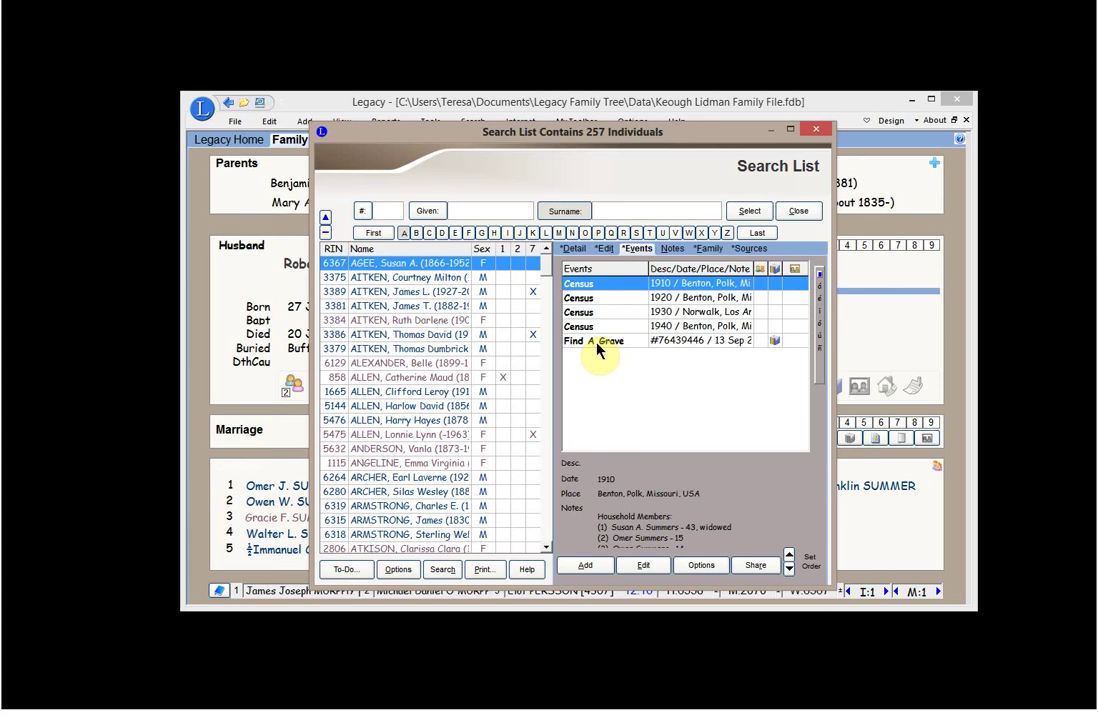
{"action": "left_click_drag", "start_coordinate": [831, 386], "coordinate": [914, 383]}
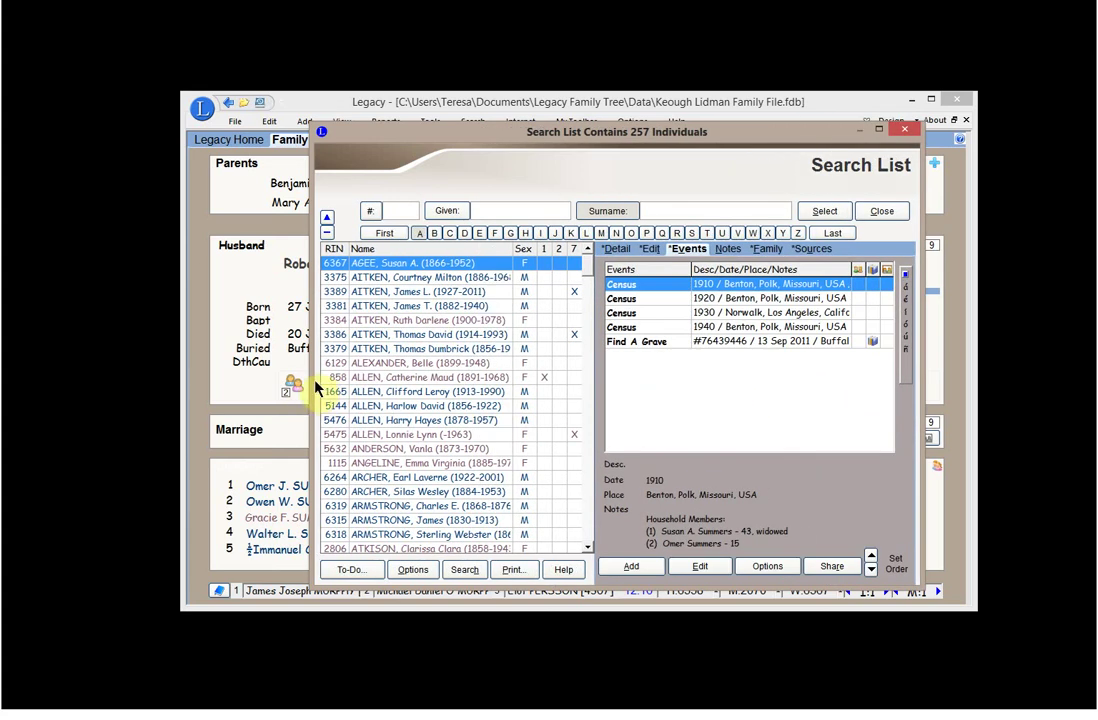
{"action": "left_click_drag", "start_coordinate": [314, 387], "coordinate": [240, 380]}
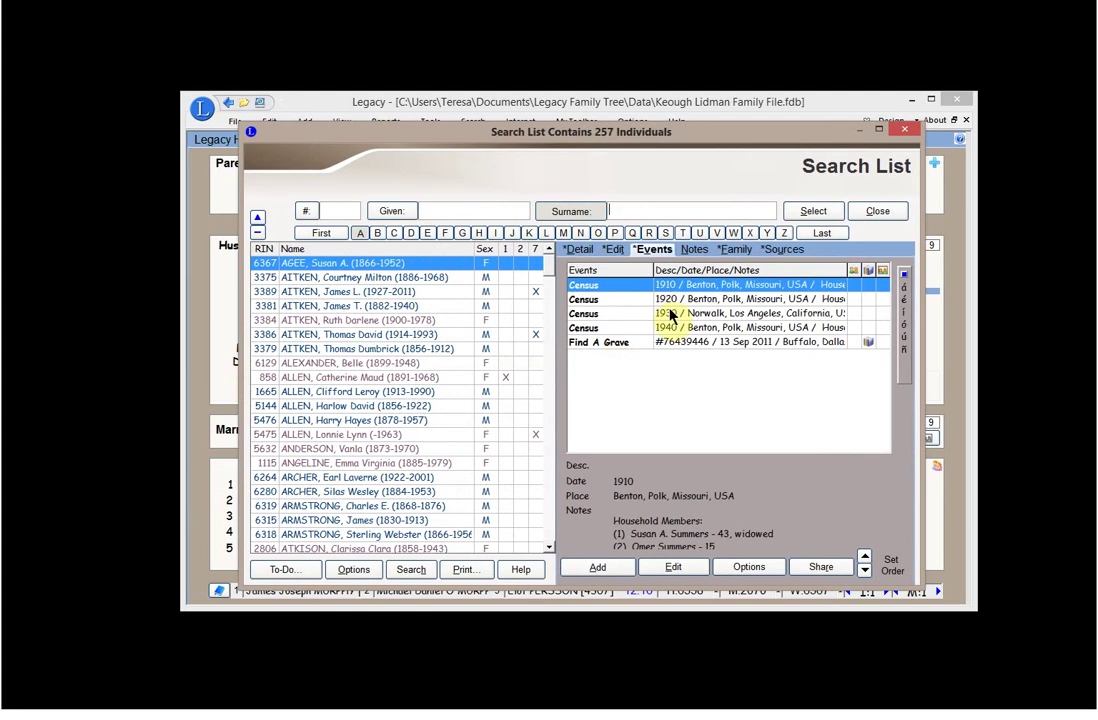
View the first listed individual's details and editable fields, and return to the events
{"action": "left_click", "coordinate": [579, 252]}
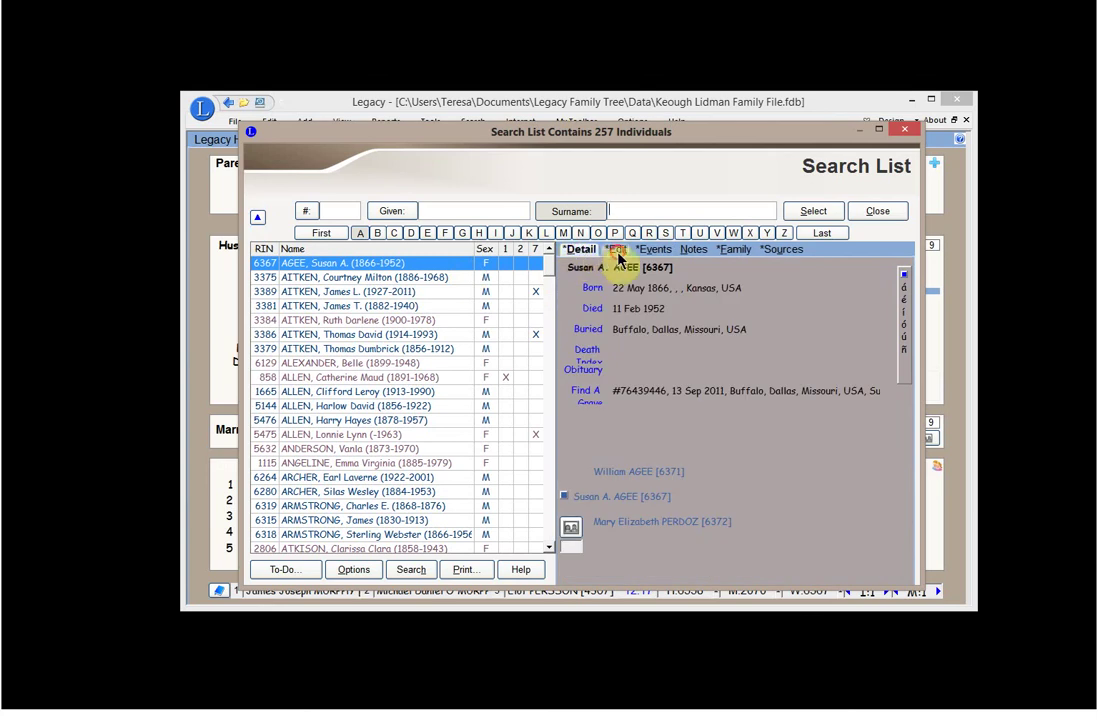
{"action": "left_click", "coordinate": [617, 254]}
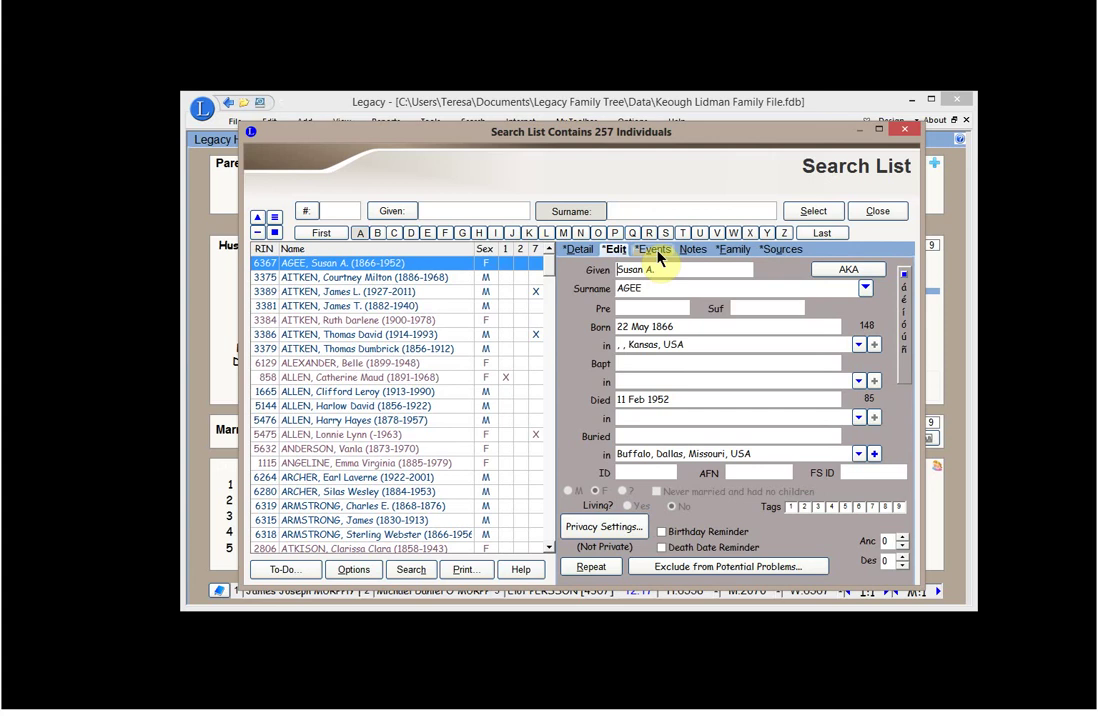
{"action": "left_click", "coordinate": [653, 250]}
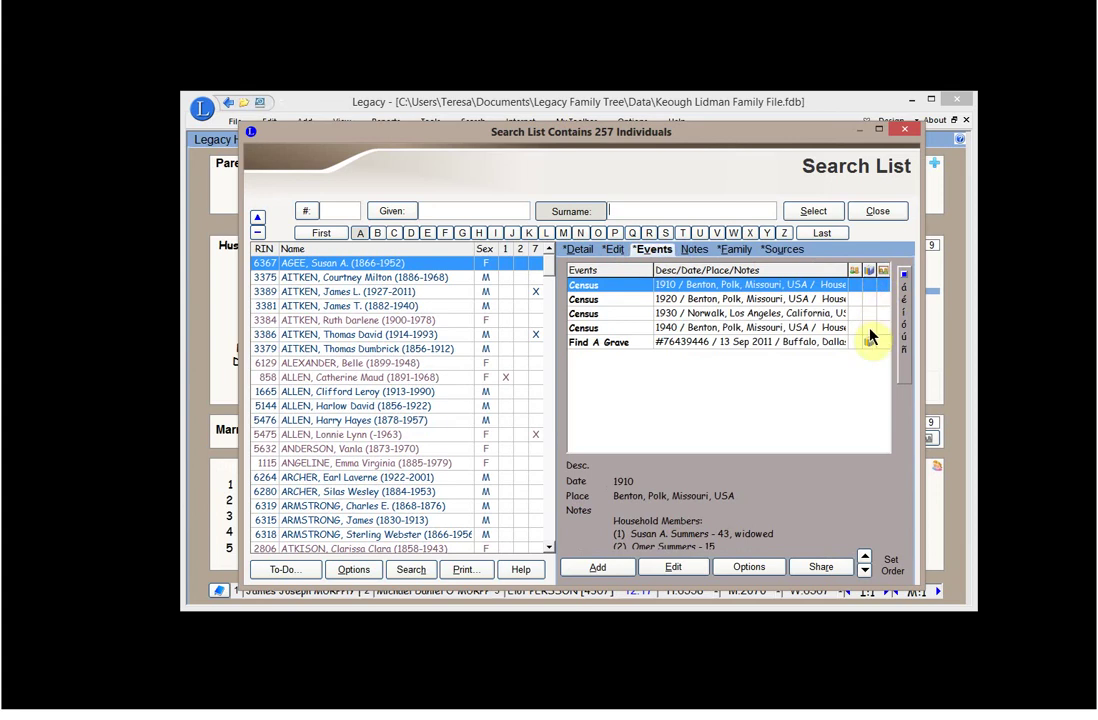
Open the first individual's Find A Grave event in an enlarged editing window, read through its notes, and save it
{"action": "left_click", "coordinate": [818, 343]}
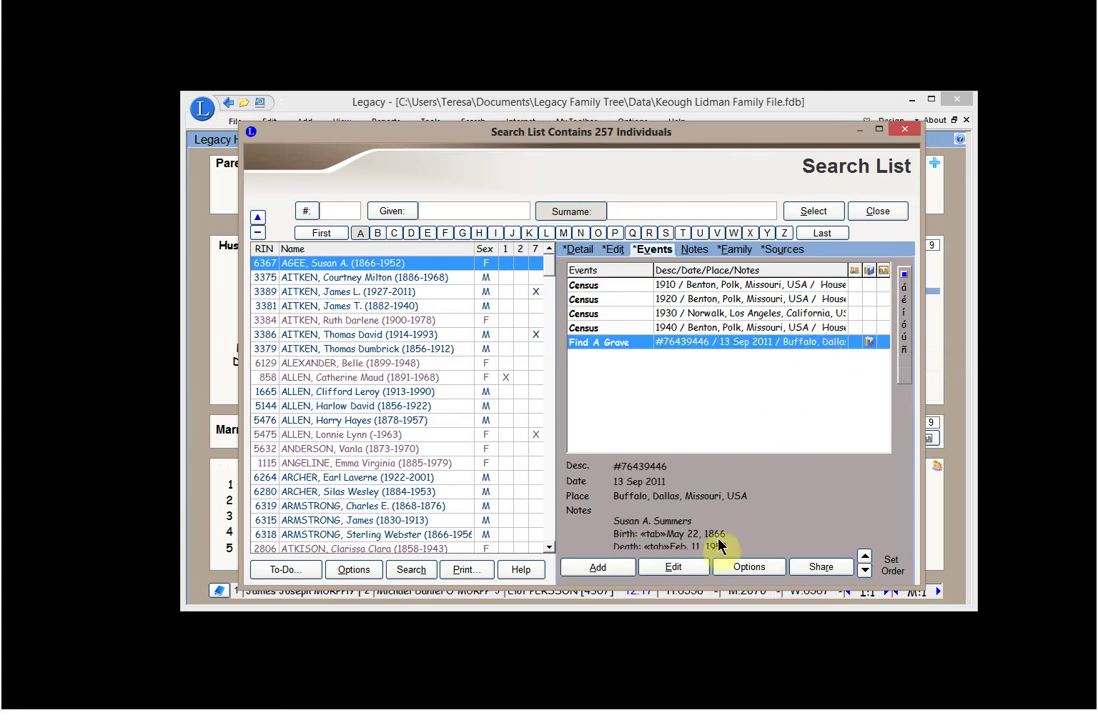
{"action": "left_click", "coordinate": [673, 567]}
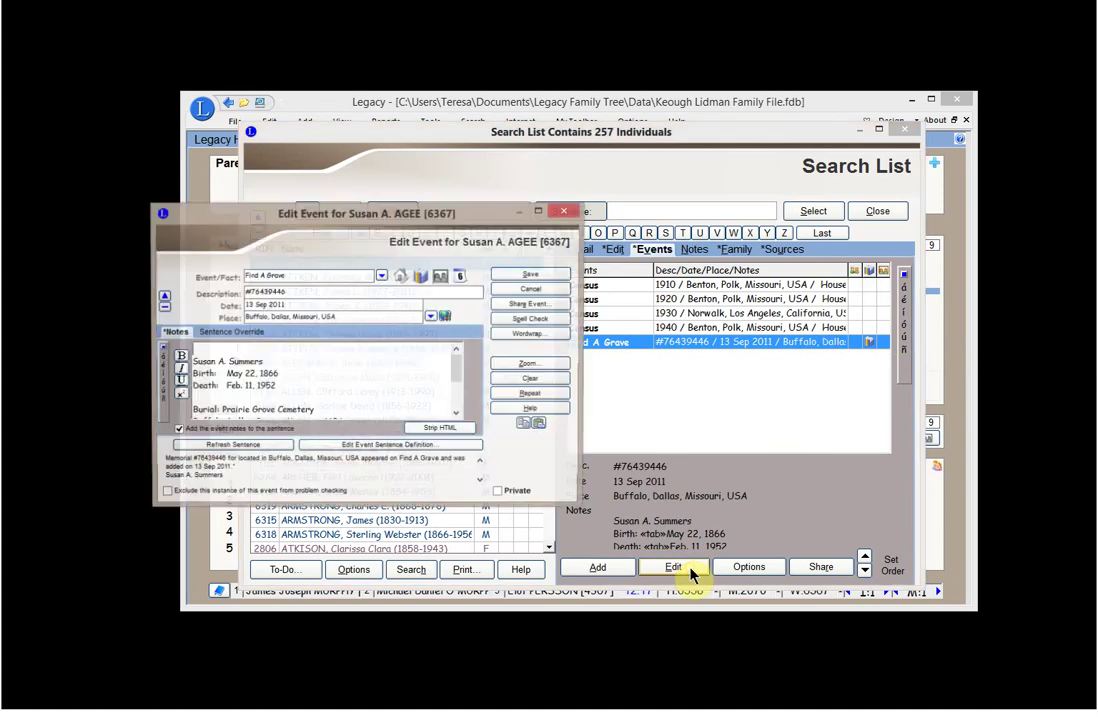
{"action": "left_click_drag", "start_coordinate": [499, 216], "coordinate": [699, 207]}
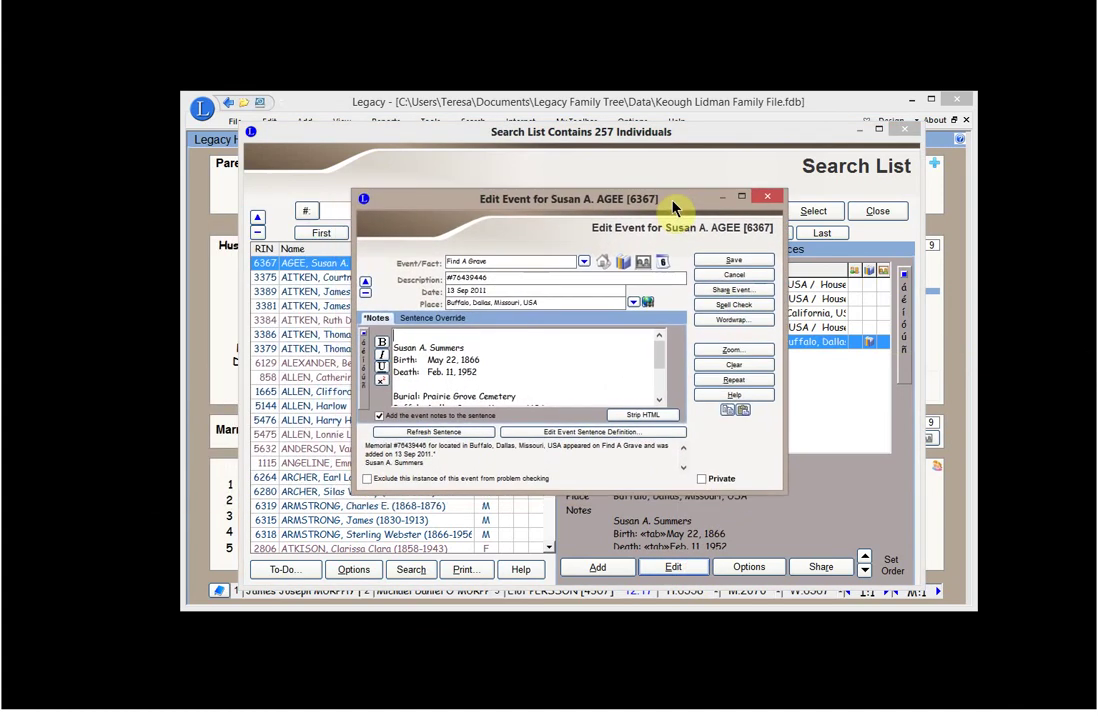
{"action": "left_click_drag", "start_coordinate": [787, 490], "coordinate": [835, 569]}
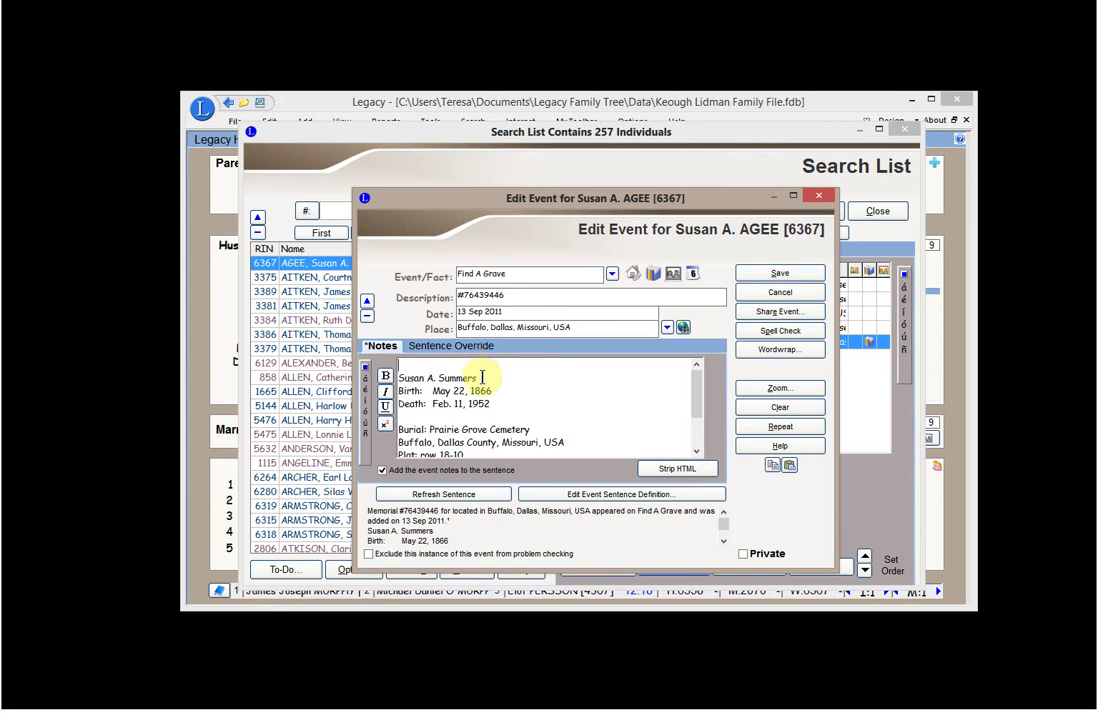
{"action": "left_click", "coordinate": [696, 389]}
{"action": "left_click_drag", "start_coordinate": [697, 403], "coordinate": [700, 443]}
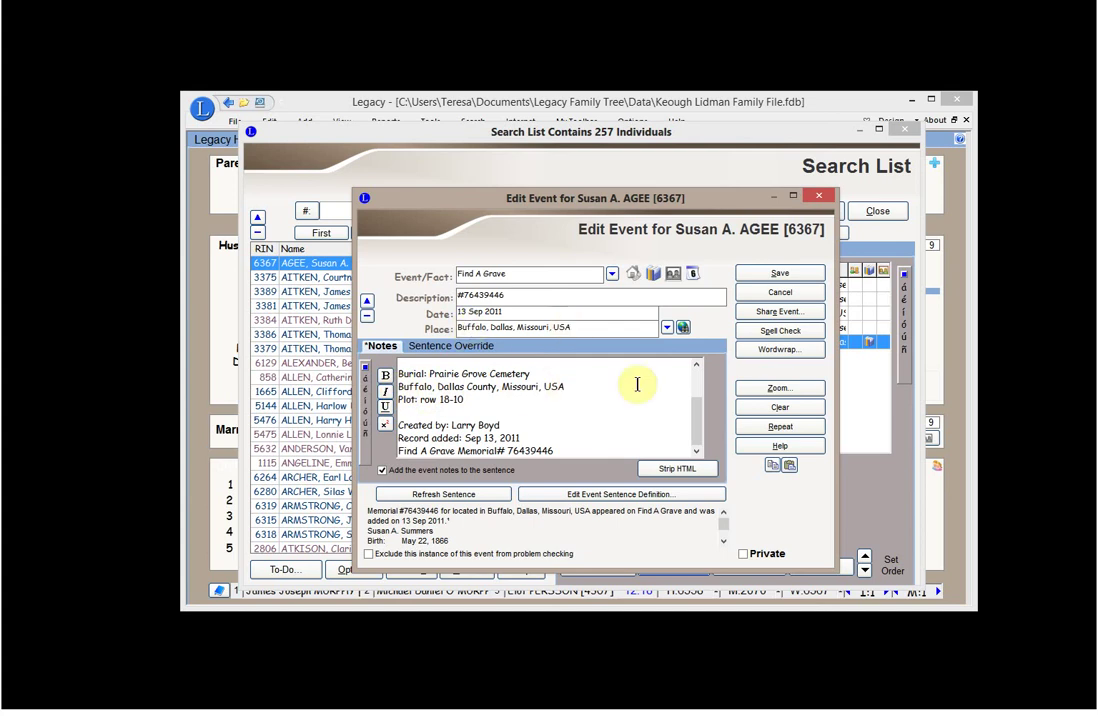
{"action": "left_click_drag", "start_coordinate": [700, 432], "coordinate": [700, 400]}
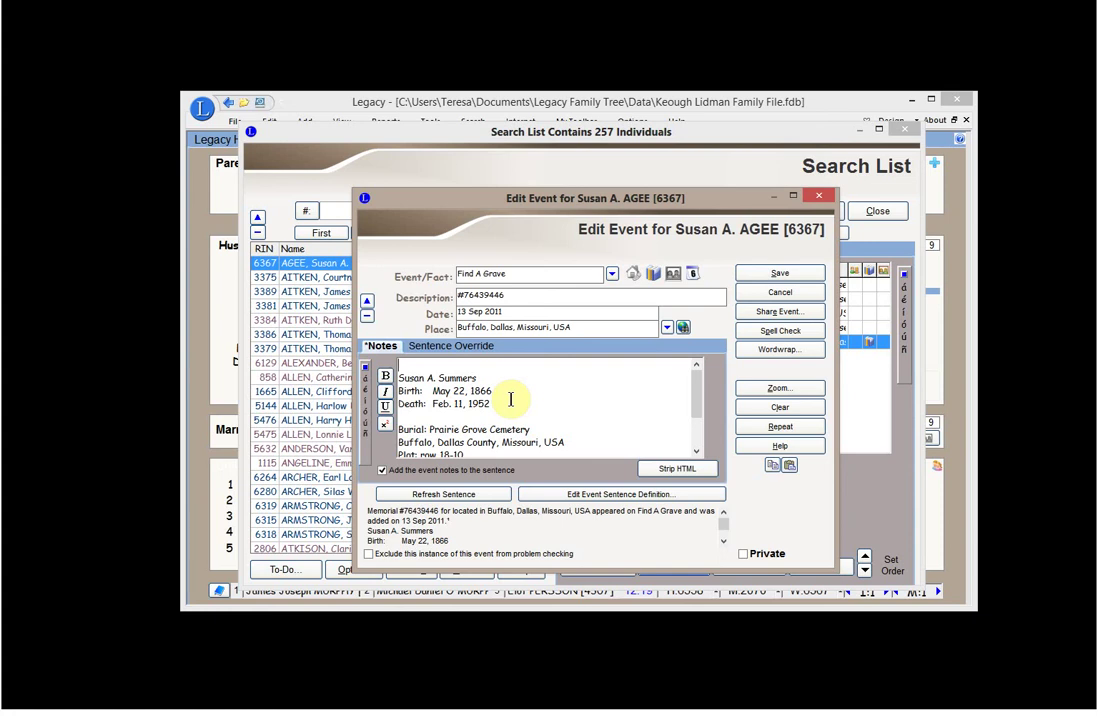
{"action": "left_click", "coordinate": [788, 278]}
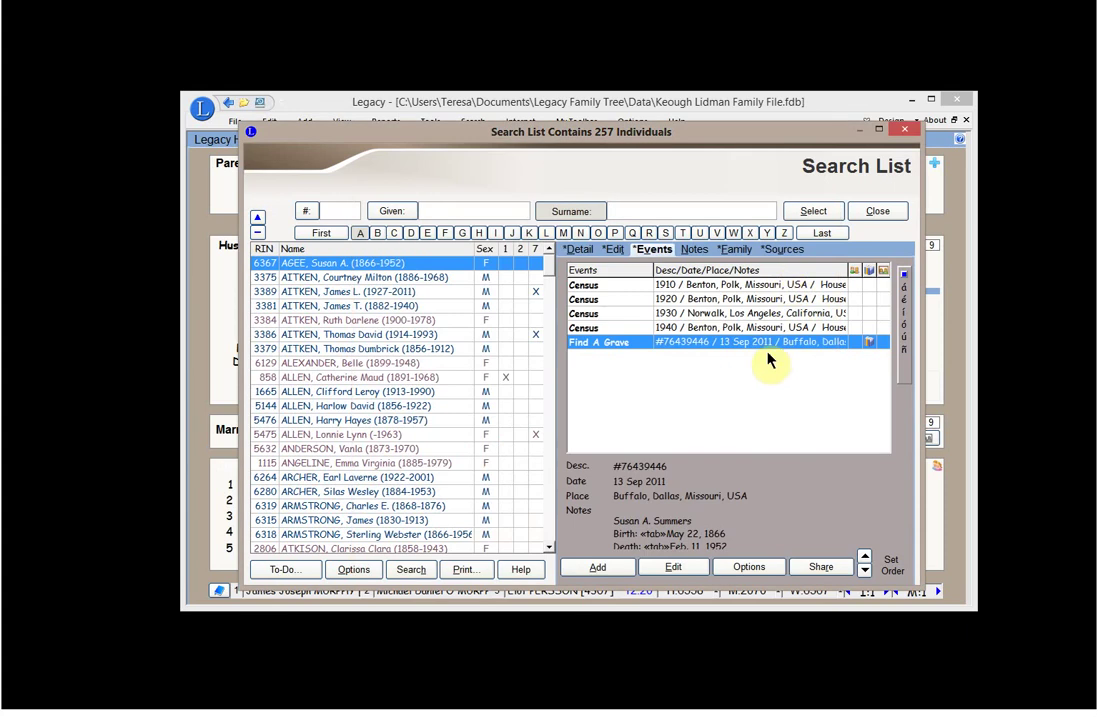
Open the sources assigned to the Find A Grave event and examine the source info in its master source definition
{"action": "left_click", "coordinate": [869, 343]}
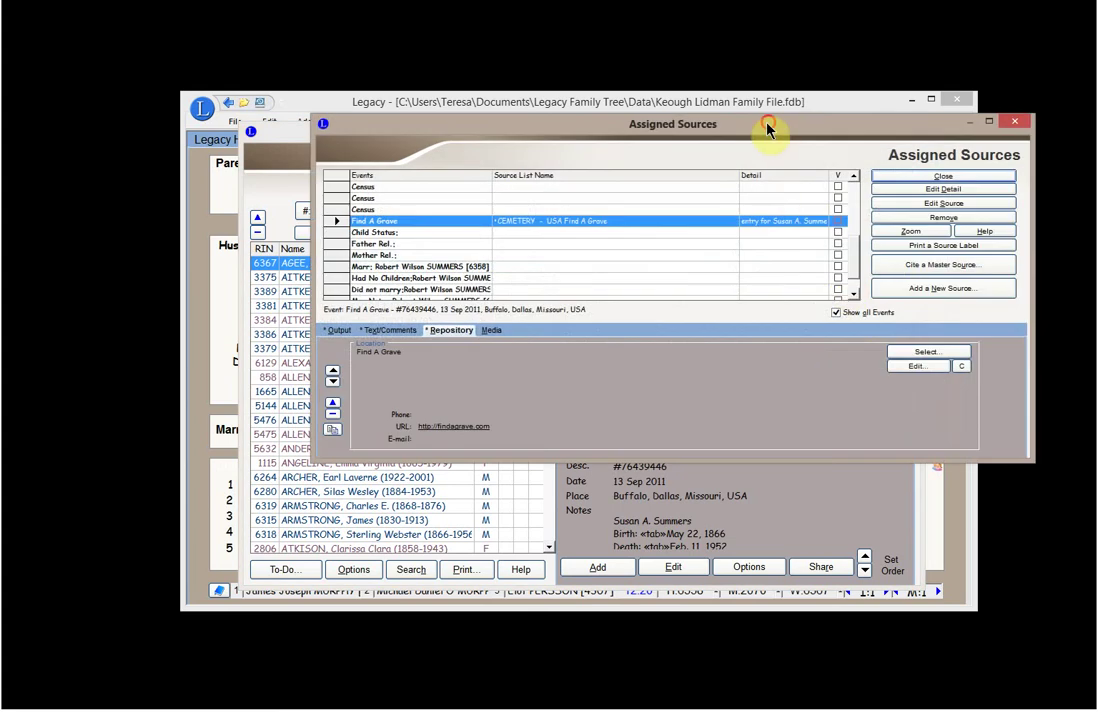
{"action": "left_click_drag", "start_coordinate": [767, 127], "coordinate": [661, 175]}
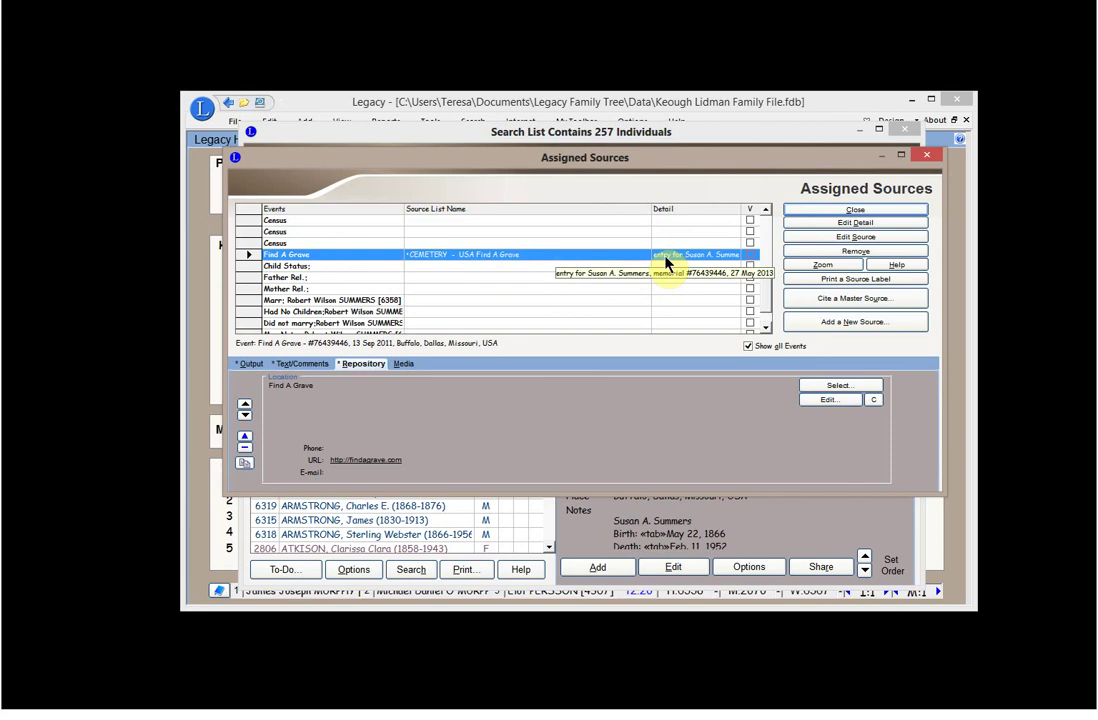
{"action": "left_click", "coordinate": [822, 244]}
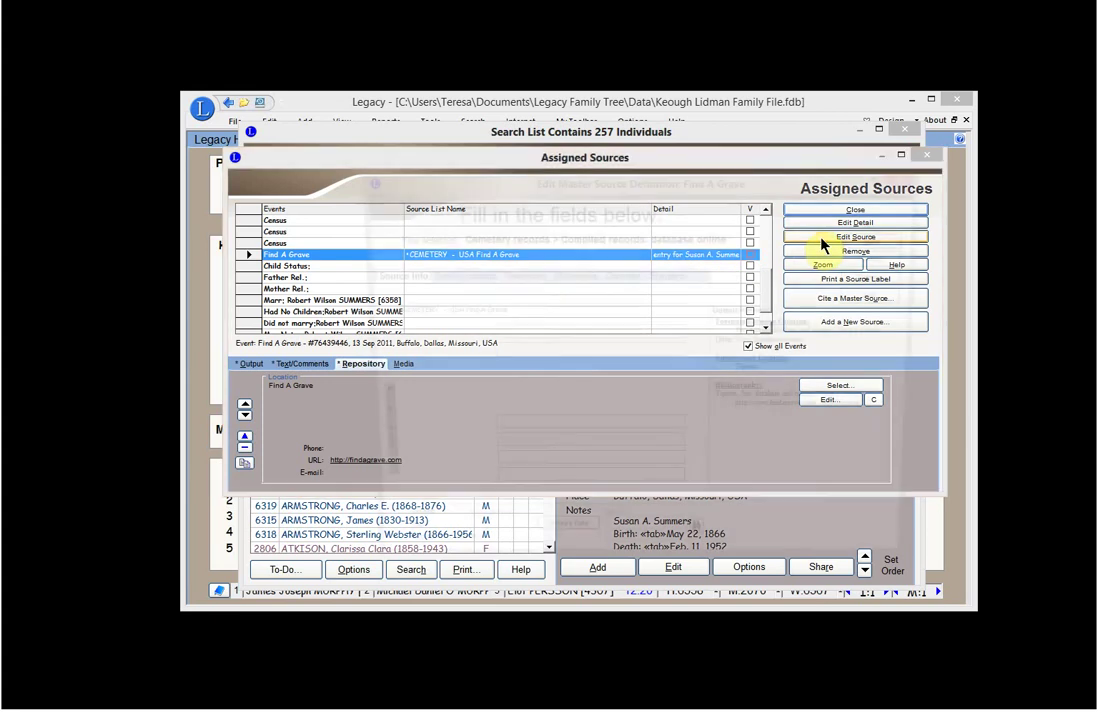
{"action": "left_click_drag", "start_coordinate": [716, 190], "coordinate": [670, 187]}
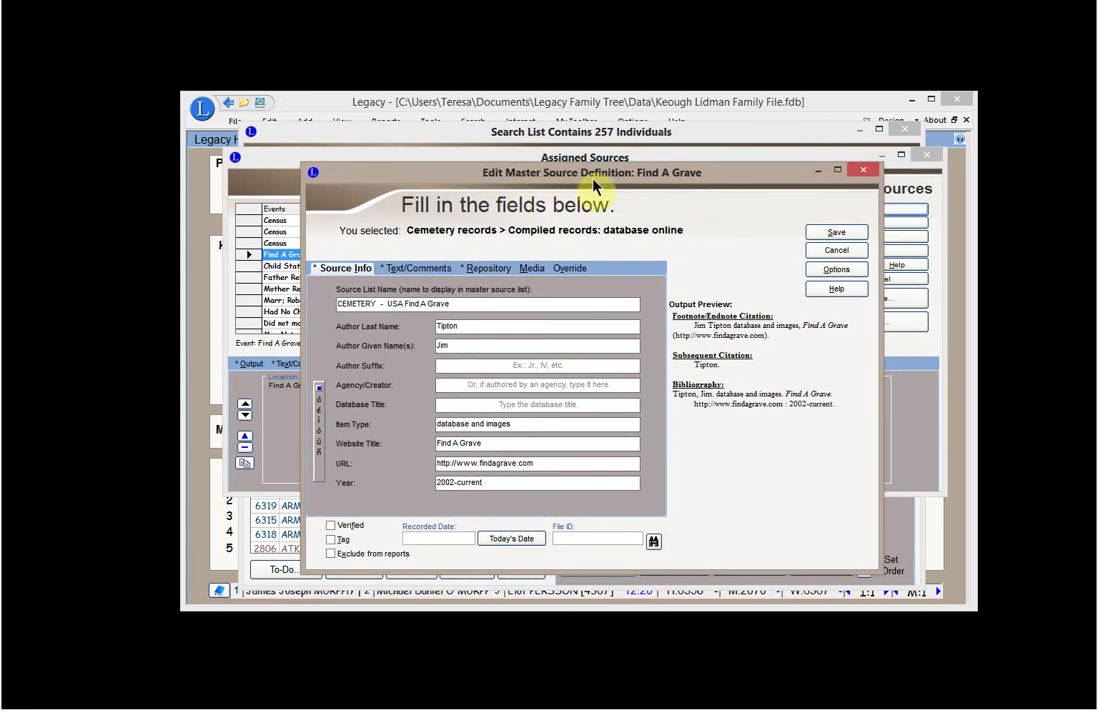
{"action": "left_click", "coordinate": [340, 304]}
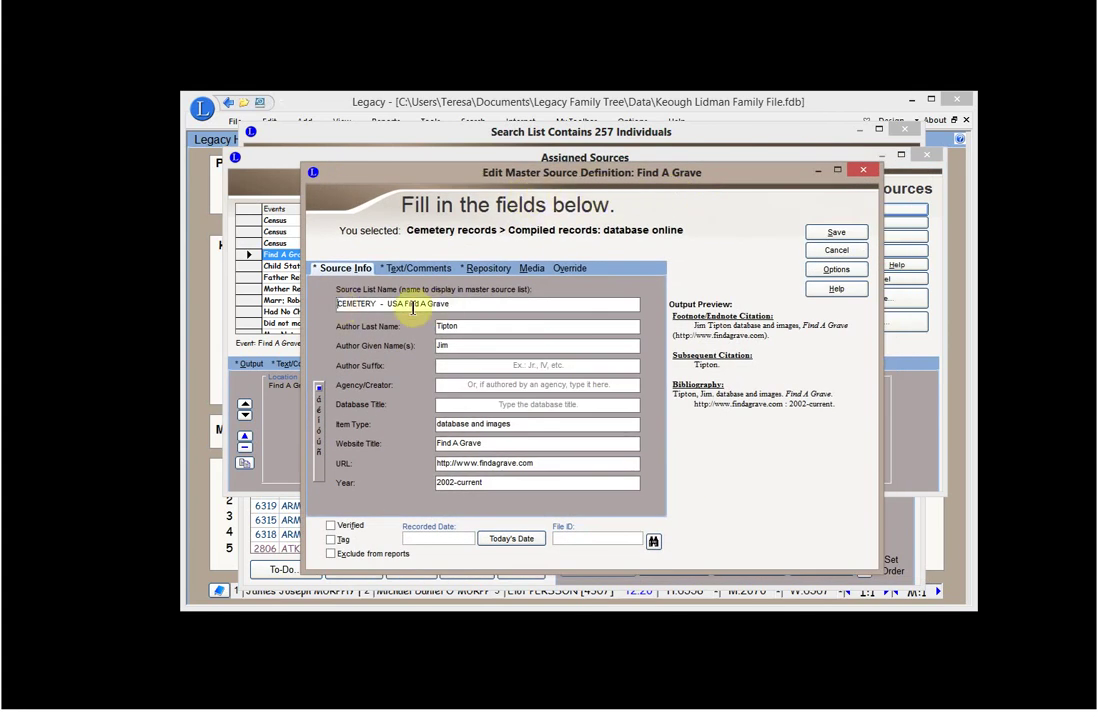
{"action": "double_click", "coordinate": [356, 305]}
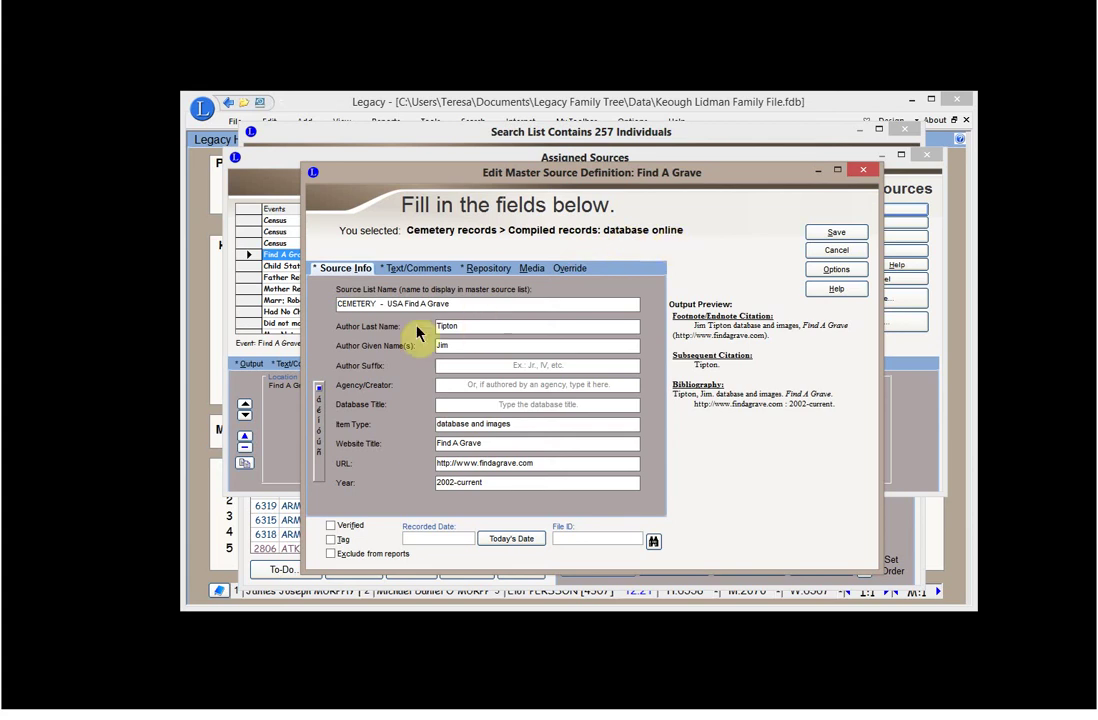
{"action": "left_click", "coordinate": [500, 303]}
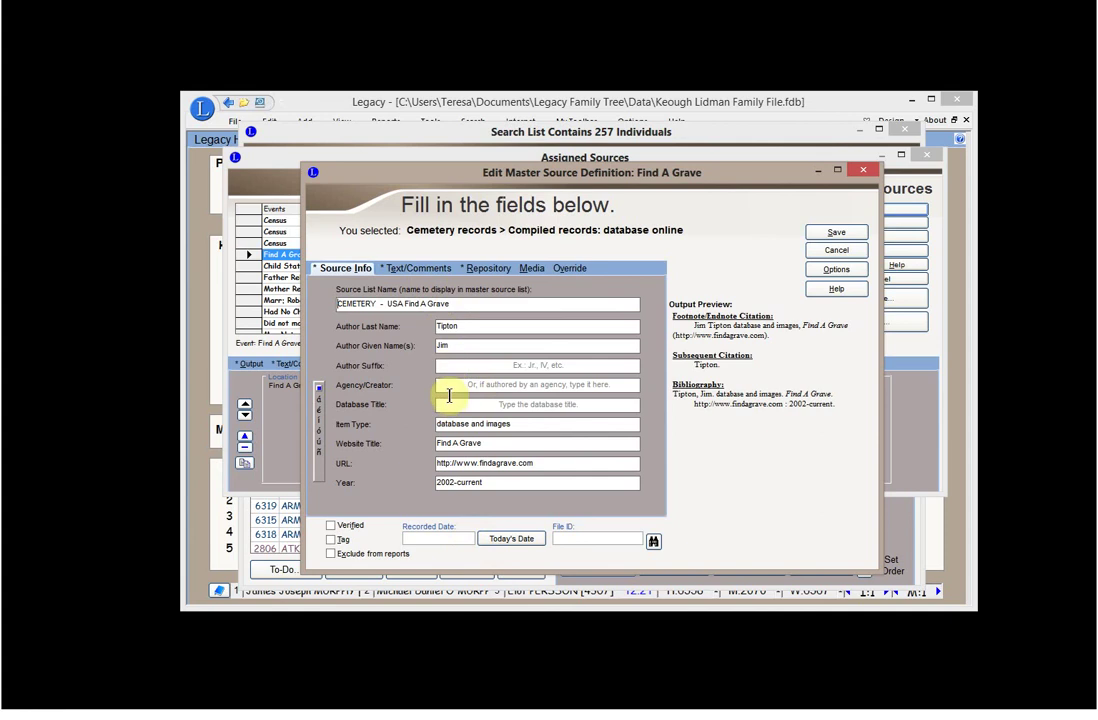
Read through the Find A Grave master source's text and comments, check its repository, and save the definition
{"action": "left_click", "coordinate": [433, 271]}
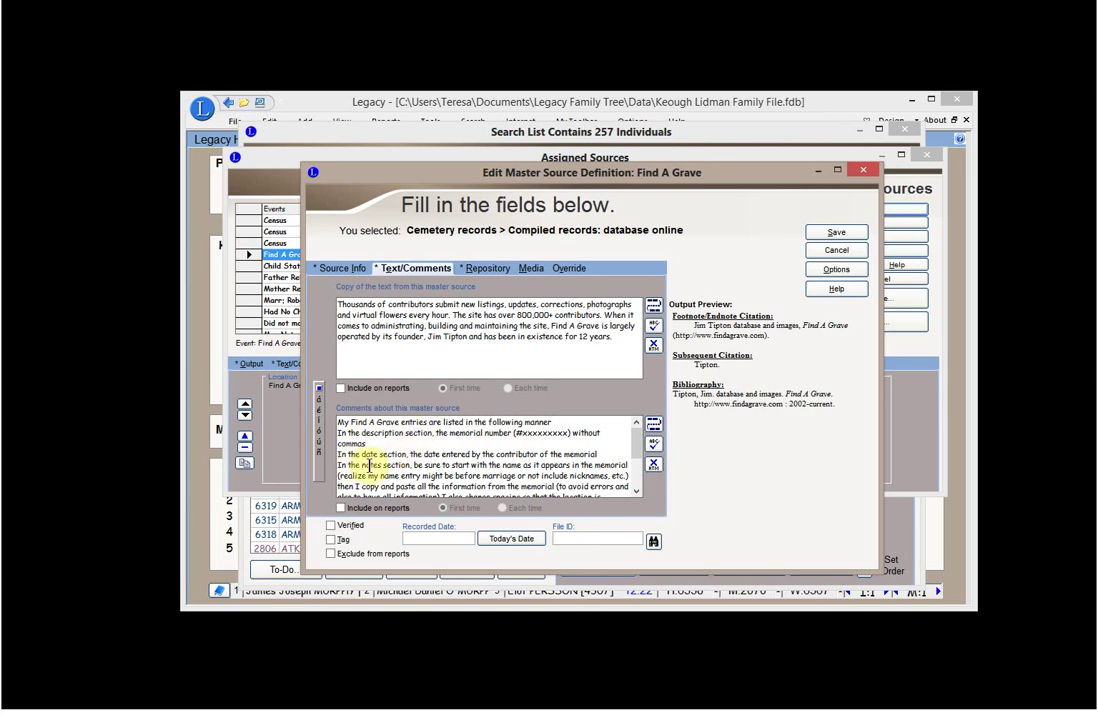
{"action": "scroll", "coordinate": [637, 463], "scroll_direction": "down", "scroll_amount": 1}
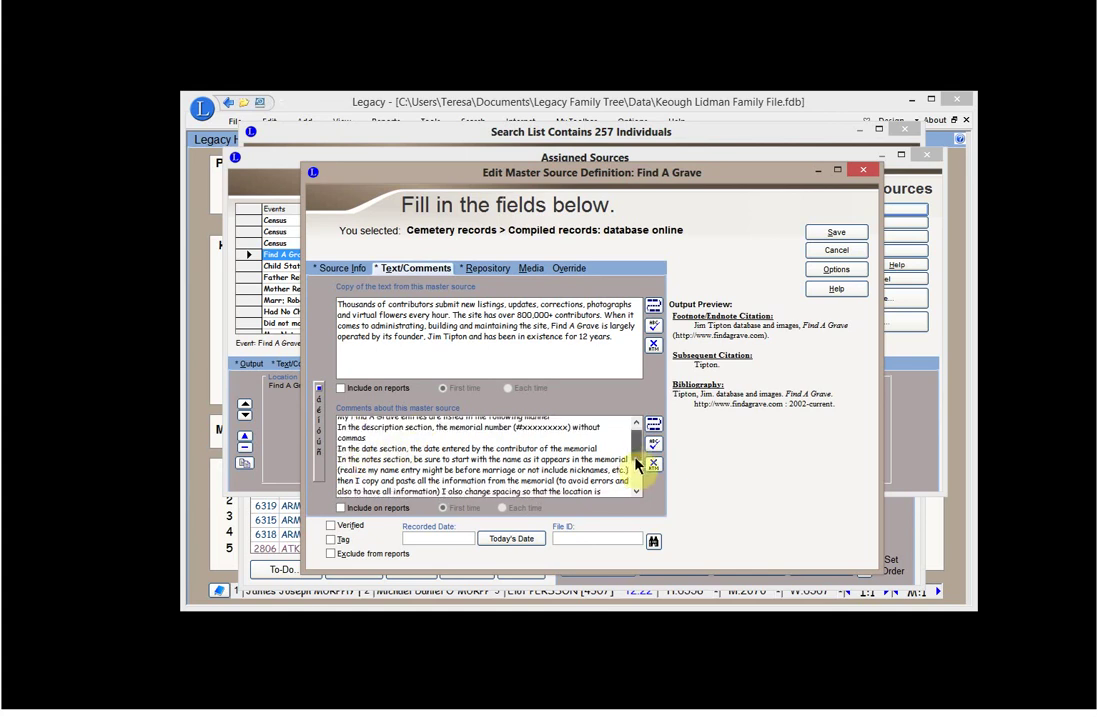
{"action": "scroll", "coordinate": [637, 463], "scroll_direction": "down", "scroll_amount": 1}
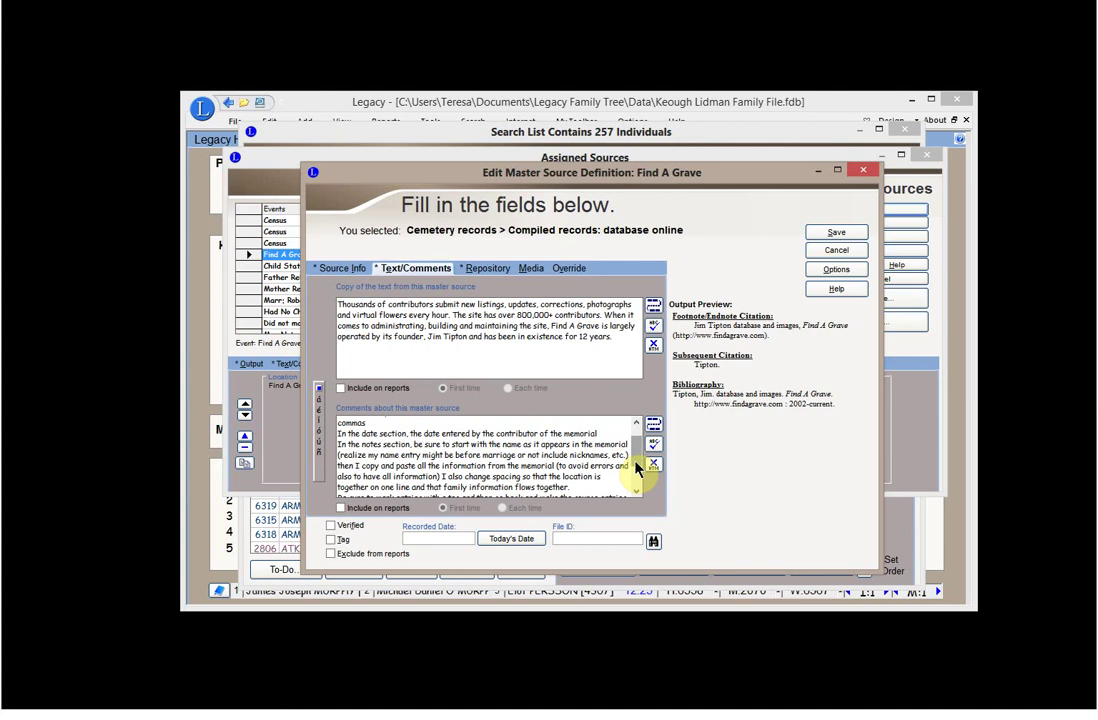
{"action": "left_click_drag", "start_coordinate": [636, 468], "coordinate": [634, 480]}
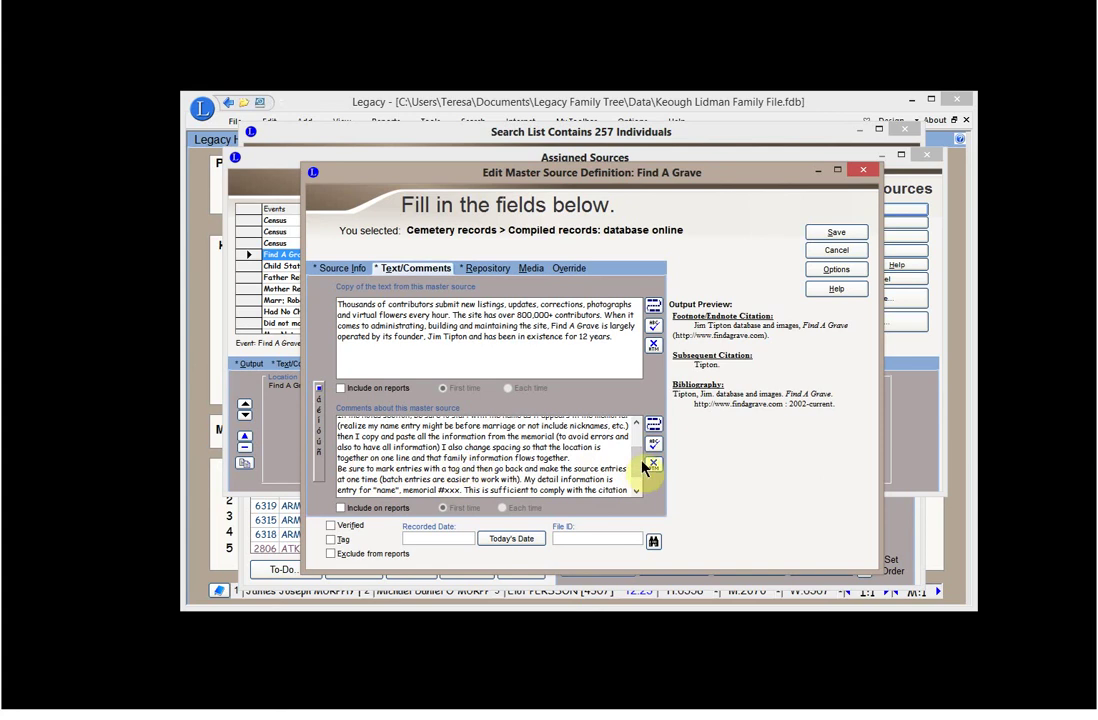
{"action": "left_click_drag", "start_coordinate": [634, 470], "coordinate": [636, 481]}
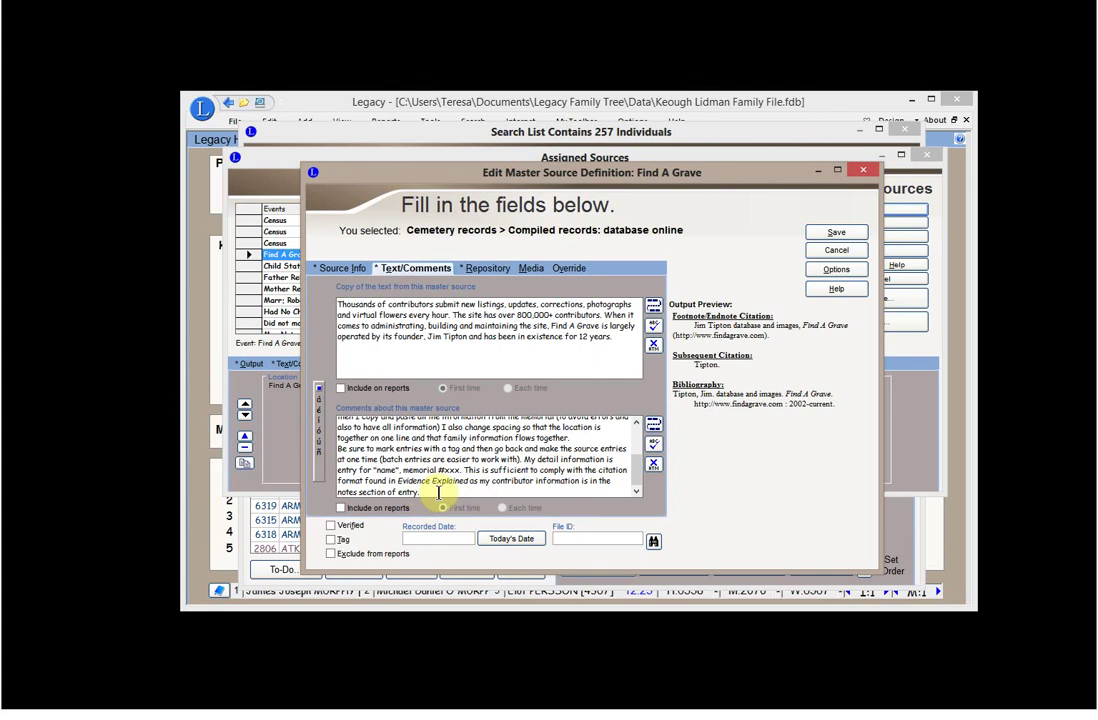
{"action": "left_click", "coordinate": [486, 268]}
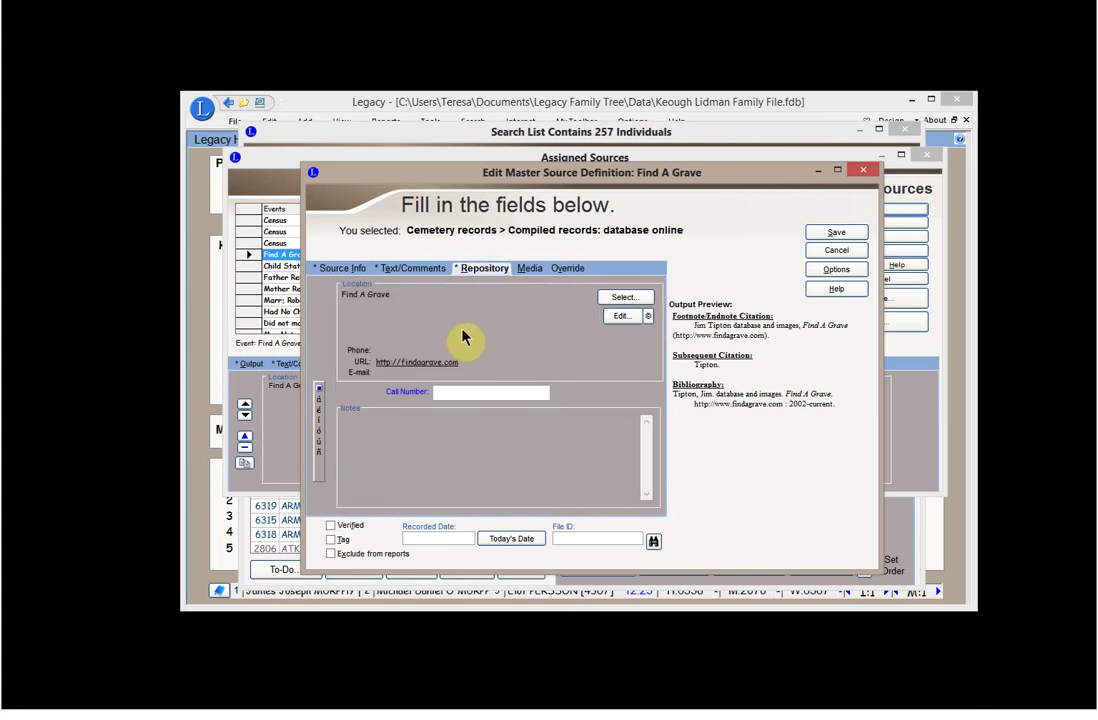
{"action": "left_click", "coordinate": [820, 234]}
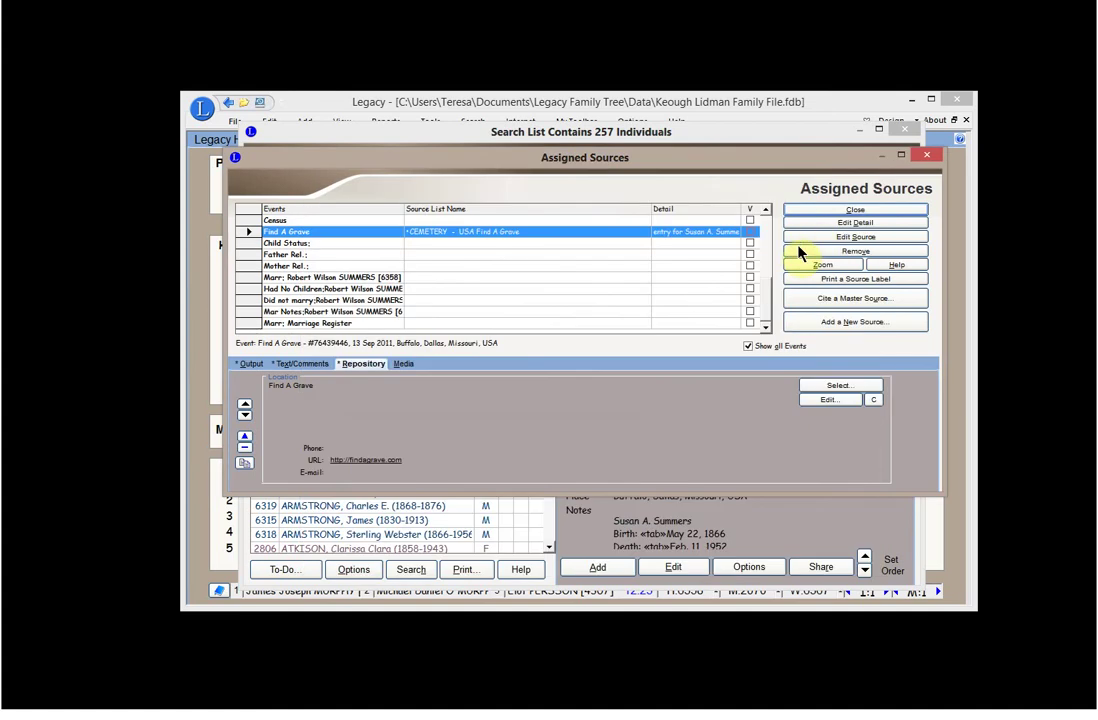
Open the source detail of the Find A Grave citation and move its window over the Assigned Sources window
{"action": "left_click", "coordinate": [838, 223]}
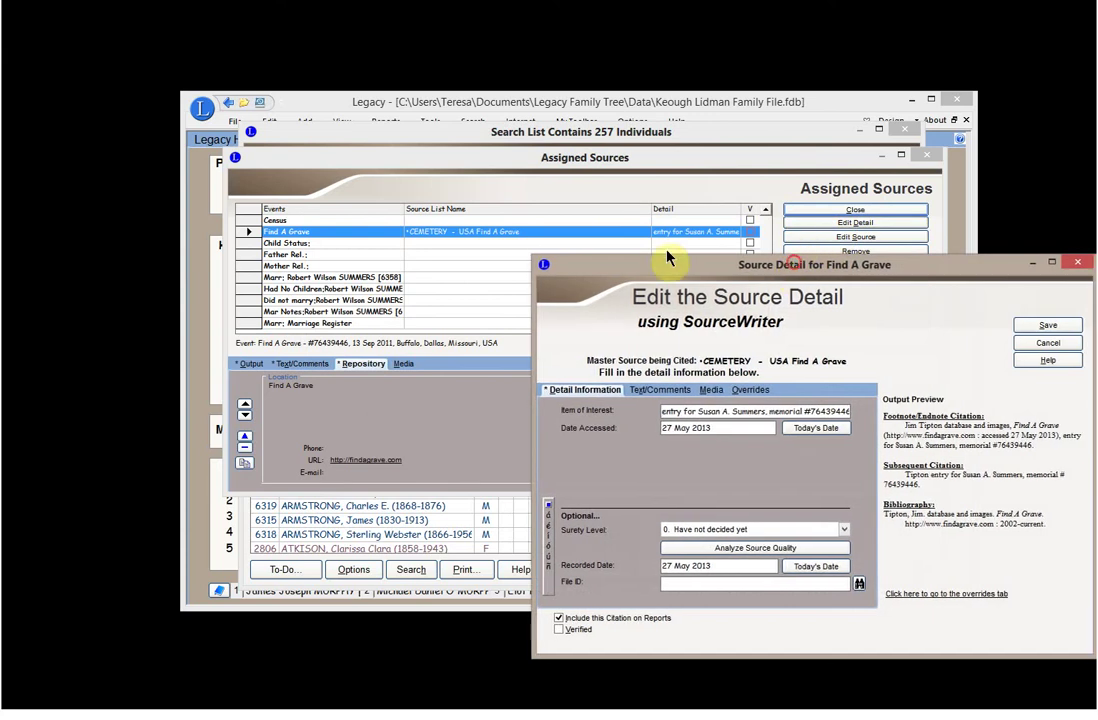
{"action": "left_click_drag", "start_coordinate": [789, 260], "coordinate": [536, 204]}
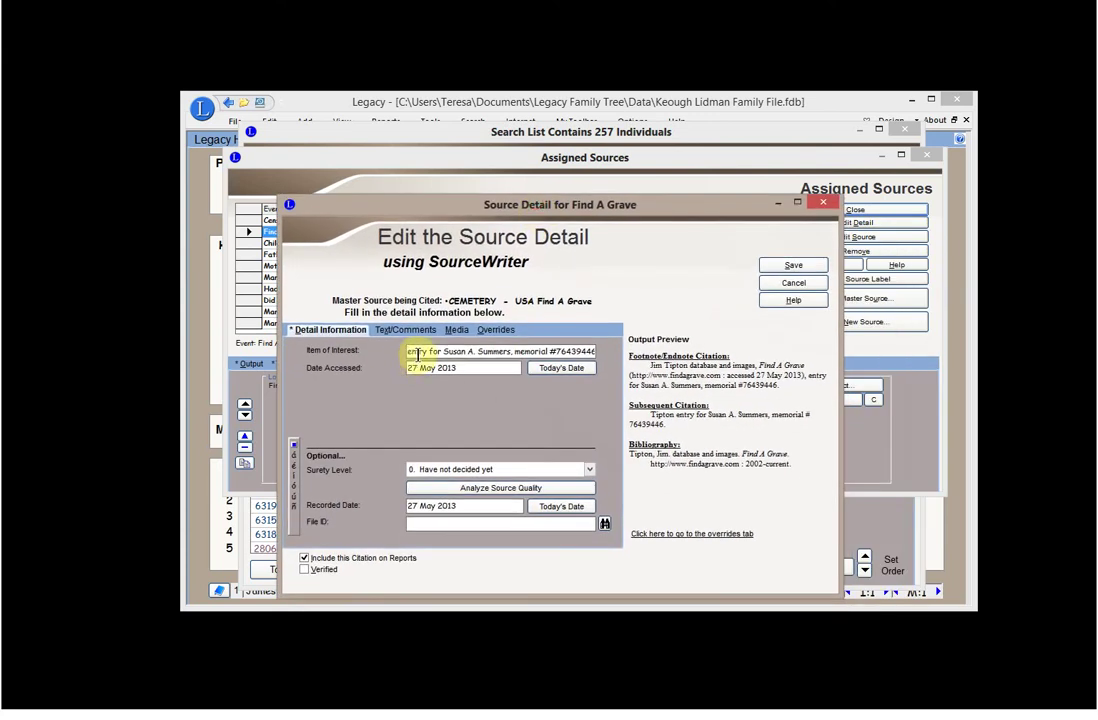